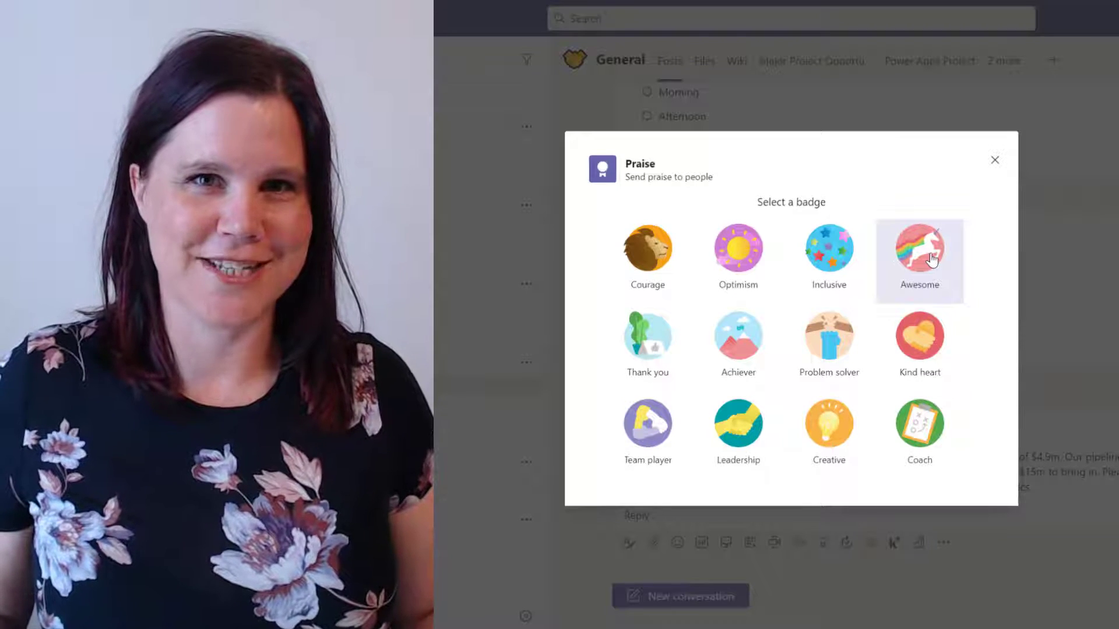
# - Choose the Awesome badge for the praise and add the sales support colleague as its recipient
pyautogui.click(932, 259)
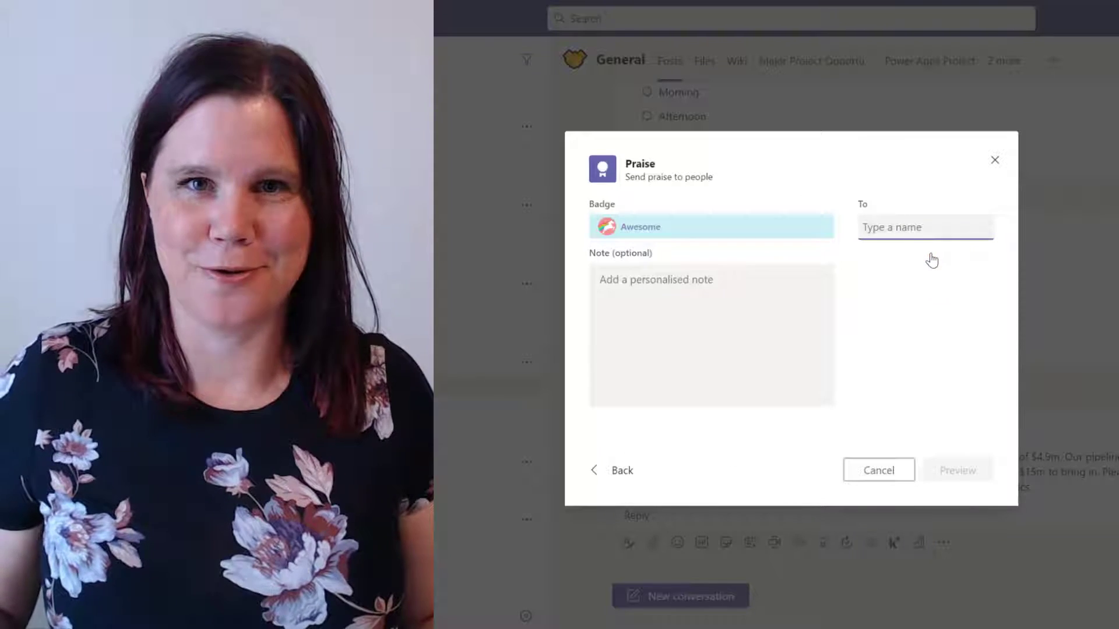
pyautogui.write('alis')
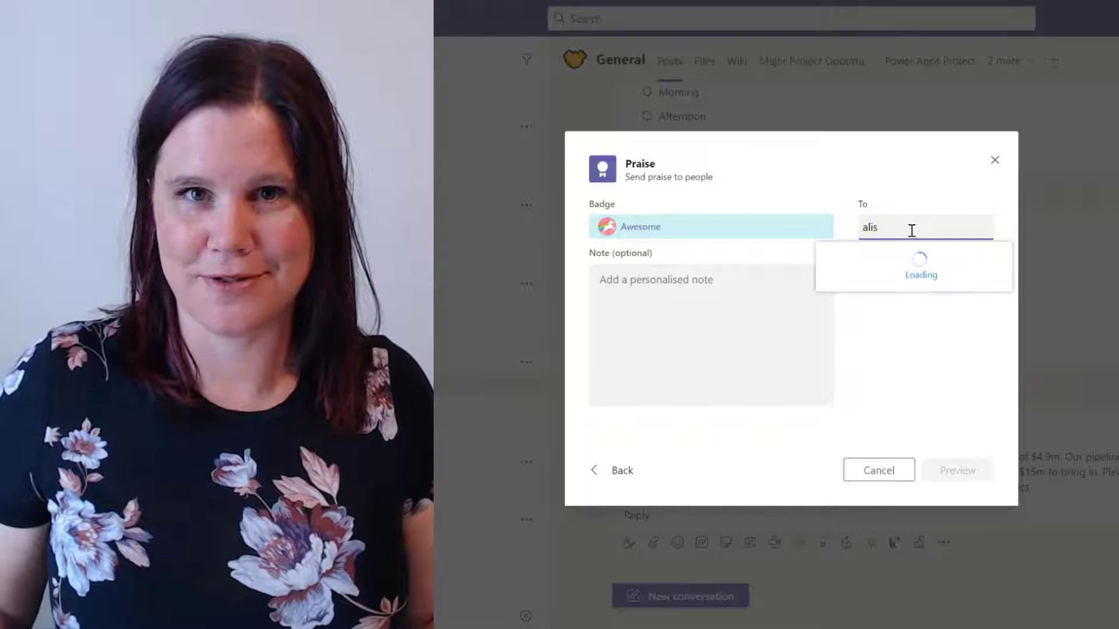
pyautogui.click(904, 277)
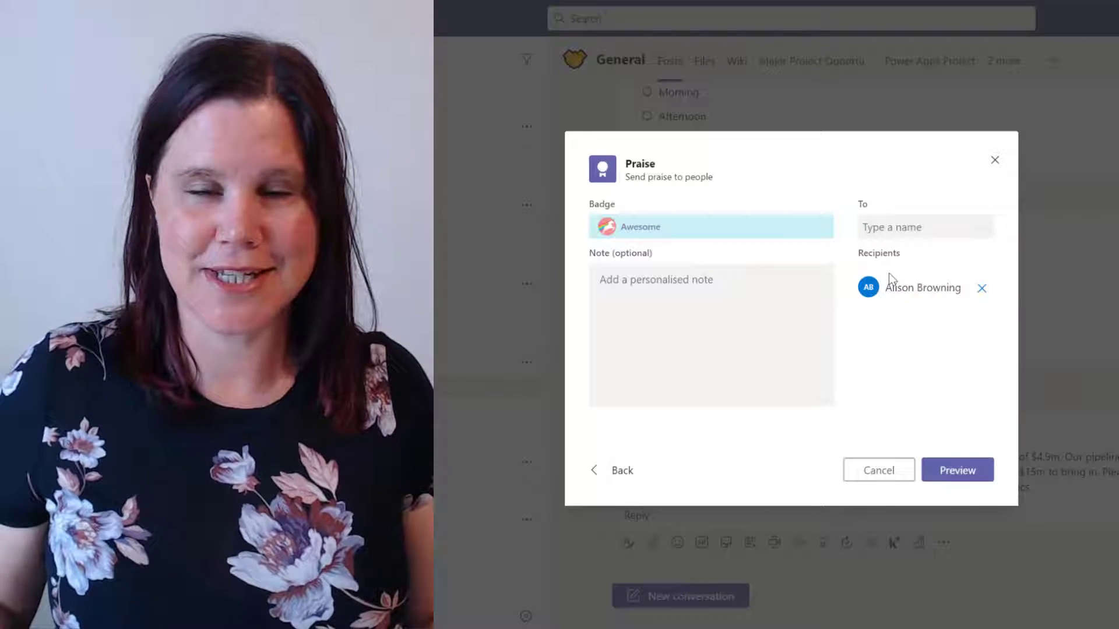
# - Address the recipient by name in the note: "thank you for your support for the sales team - you have gone above and beyond, and your work is awesome."
pyautogui.click(730, 280)
pyautogui.write('Ali')
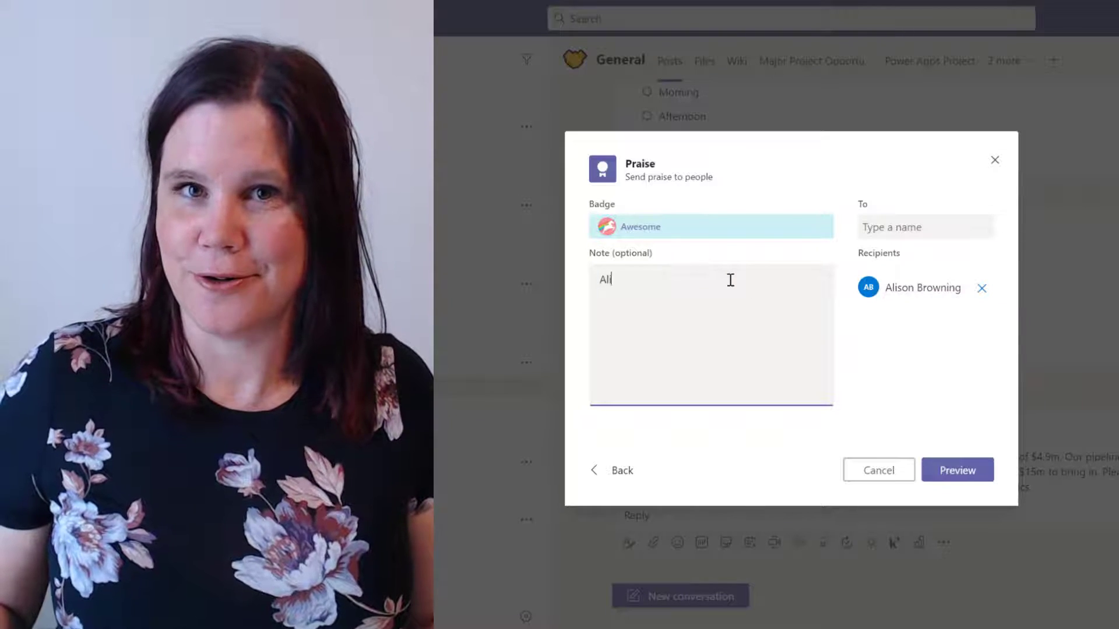
pyautogui.write('son, thank you for ')
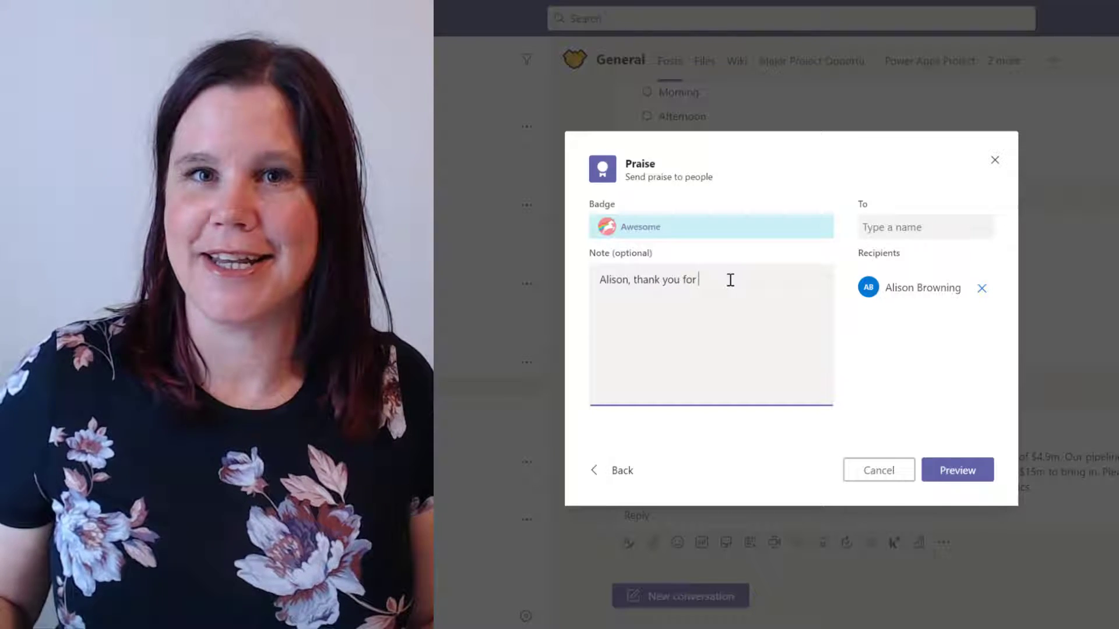
pyautogui.write('your support for ')
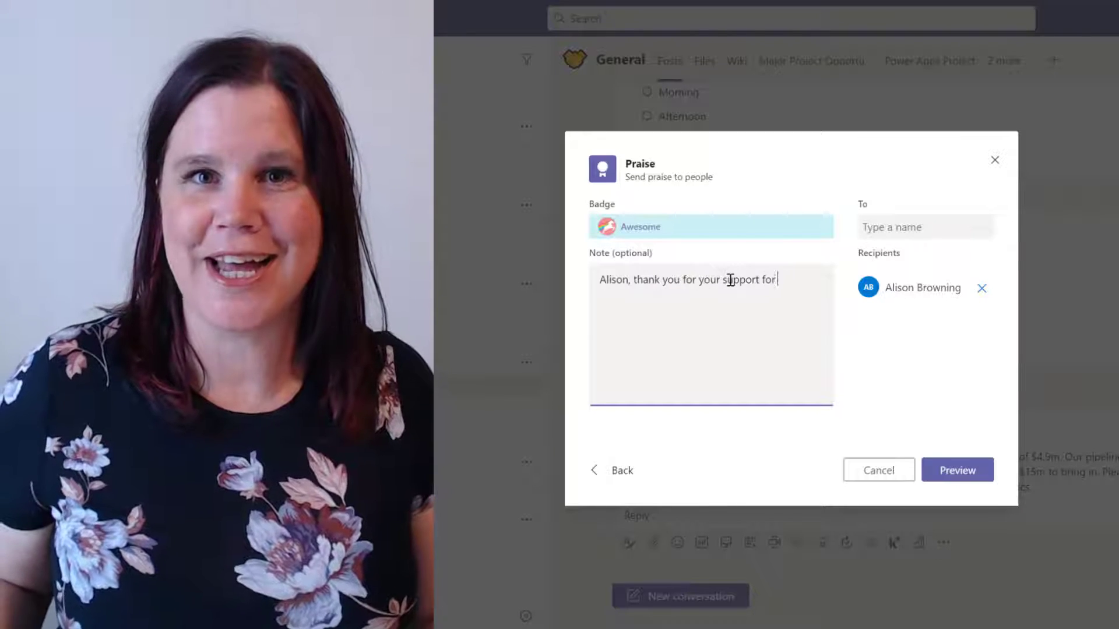
pyautogui.write('the sales team - you have gone above and beyond, and your work is awesome. We')
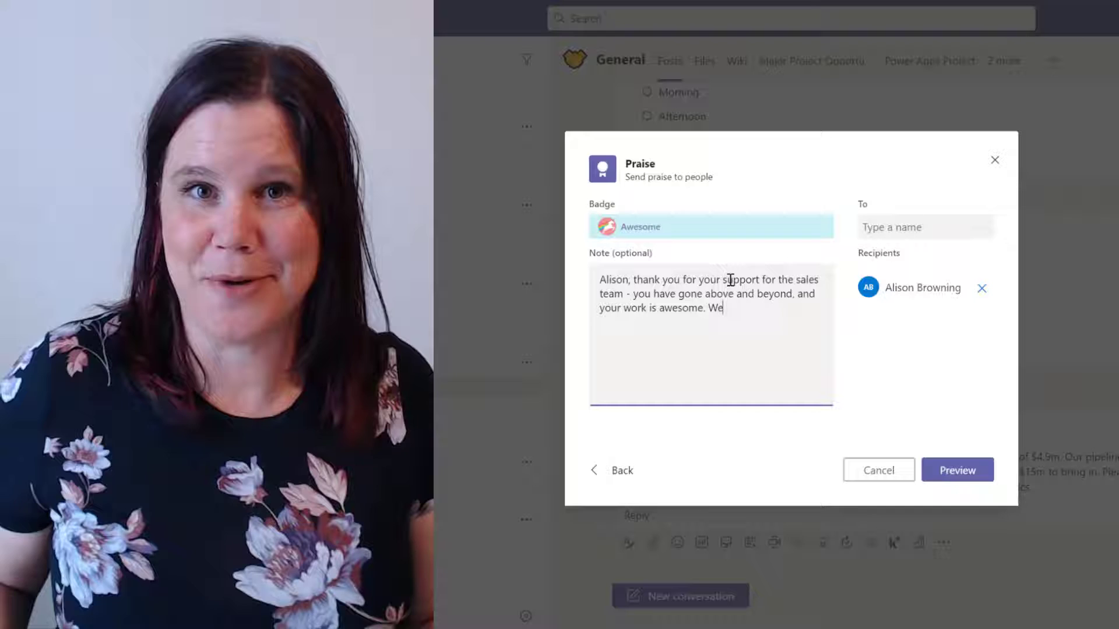
# - Complete the note with "We couldn't have reached the target without you.", preview the praise and send it
pyautogui.write(" couldn't have re")
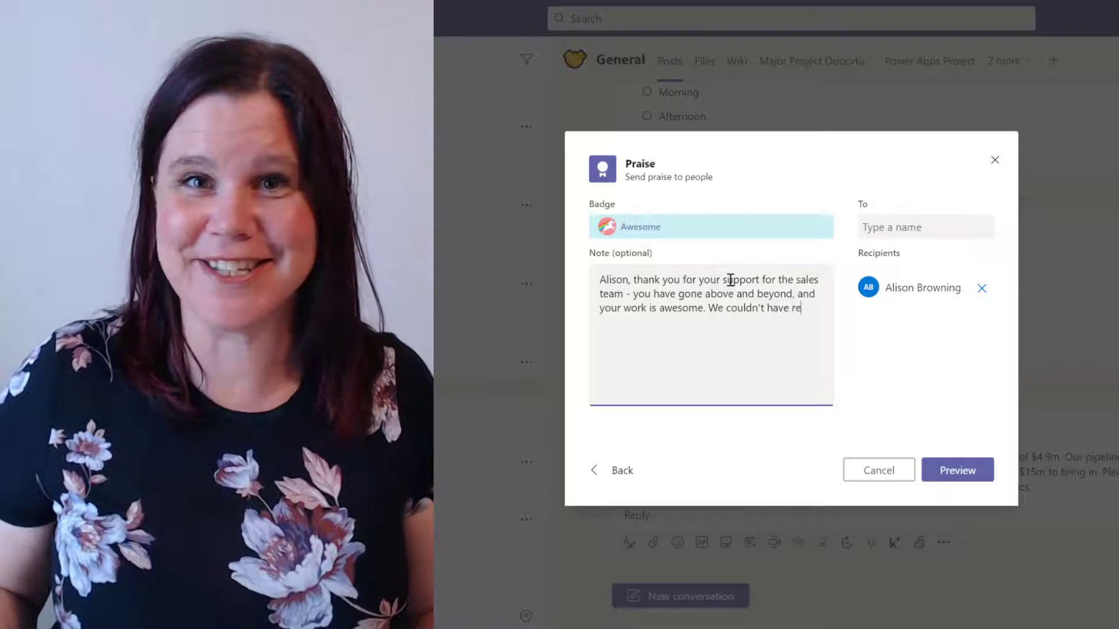
pyautogui.write('ached the ta')
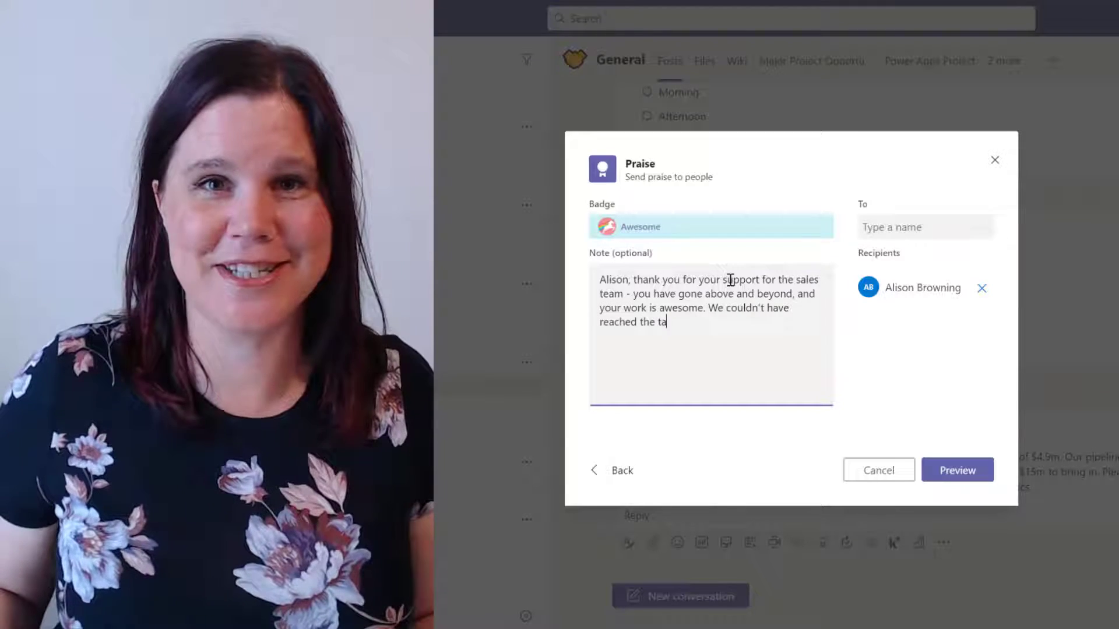
pyautogui.write('rget without you.')
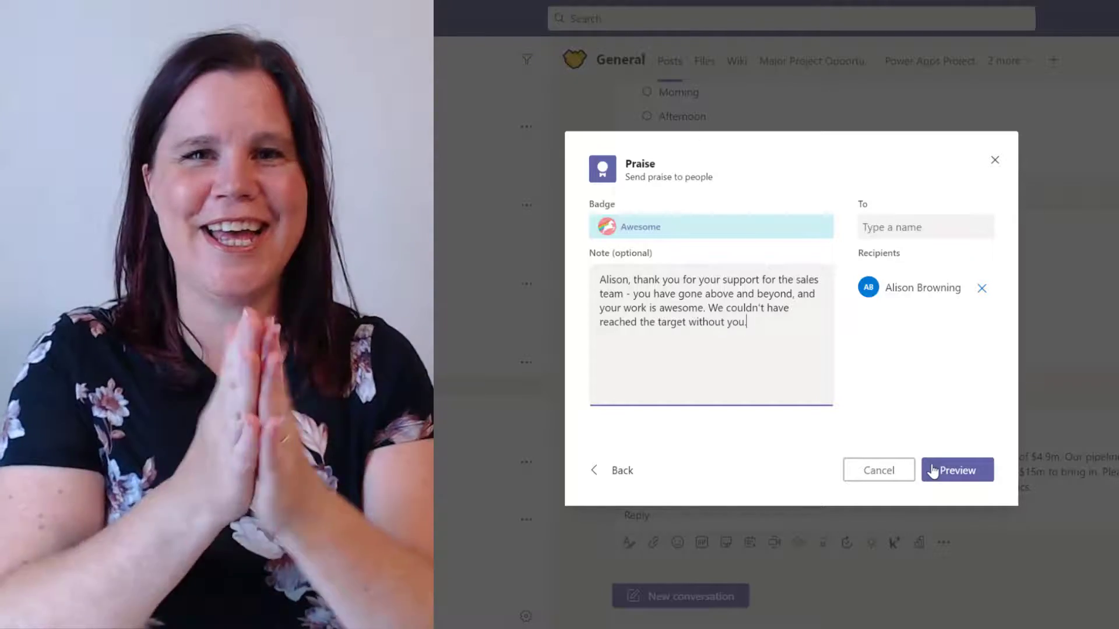
pyautogui.click(933, 470)
pyautogui.click(933, 471)
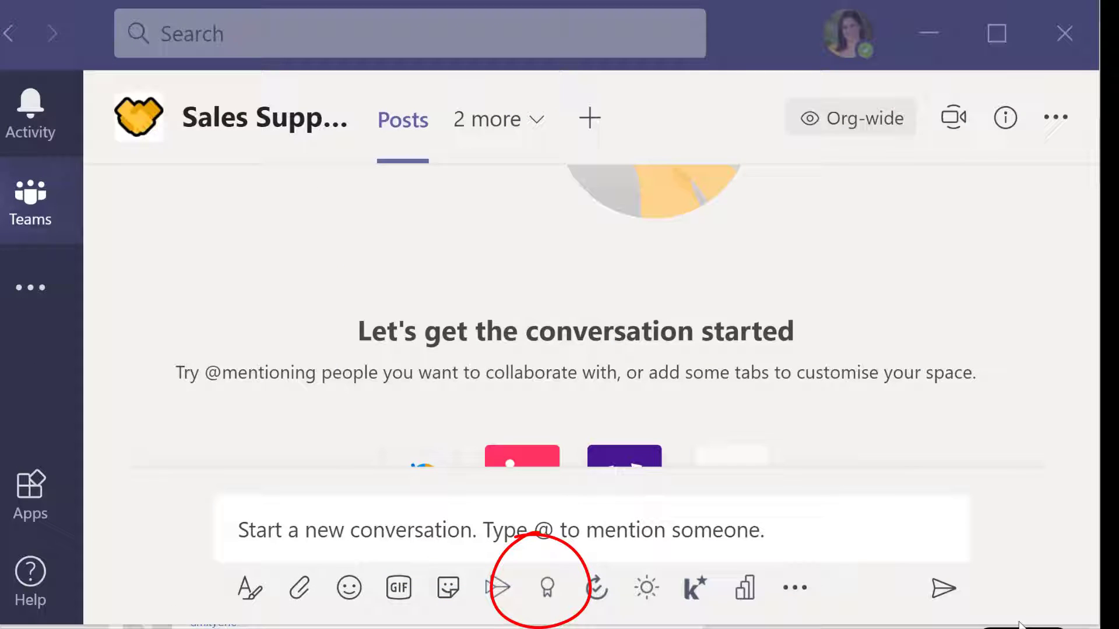
# - Look for Praise among the message apps of the Sales Support channel by searching for "prai"
pyautogui.click(548, 588)
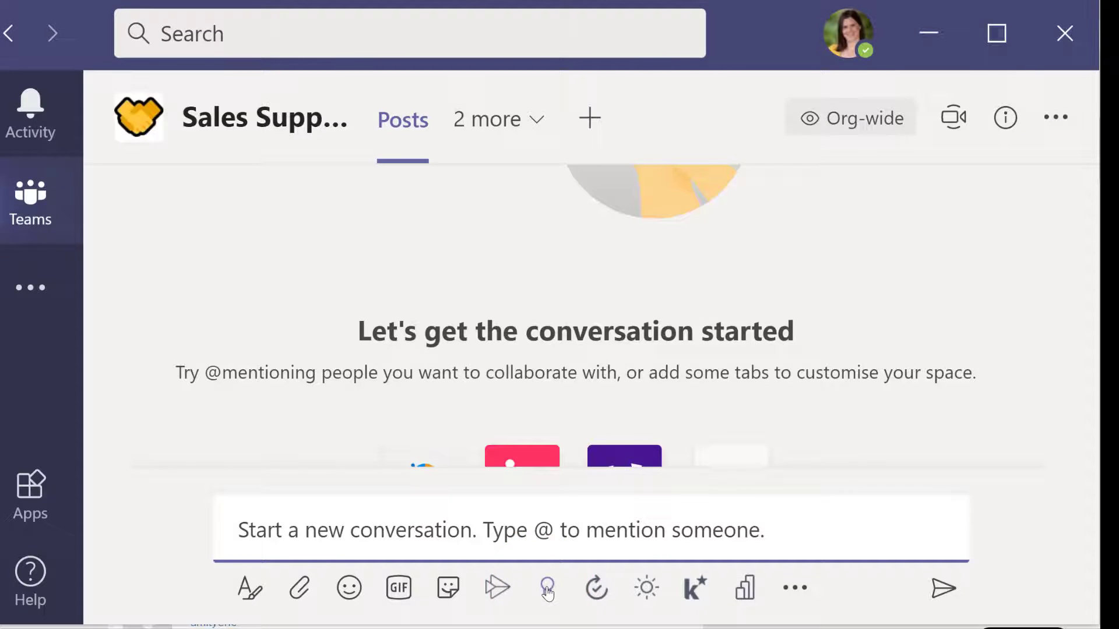
pyautogui.hotkey('ctrl', '-')
pyautogui.hotkey('ctrl', '-')
pyautogui.hotkey('ctrl', '-')
pyautogui.hotkey('ctrl', '-')
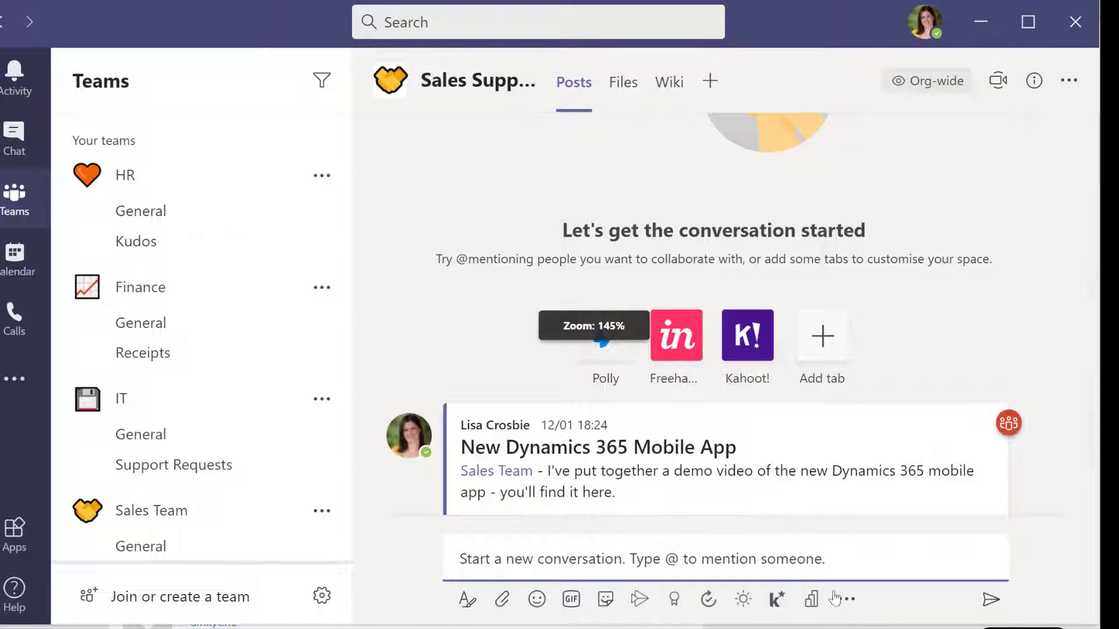
pyautogui.click(845, 599)
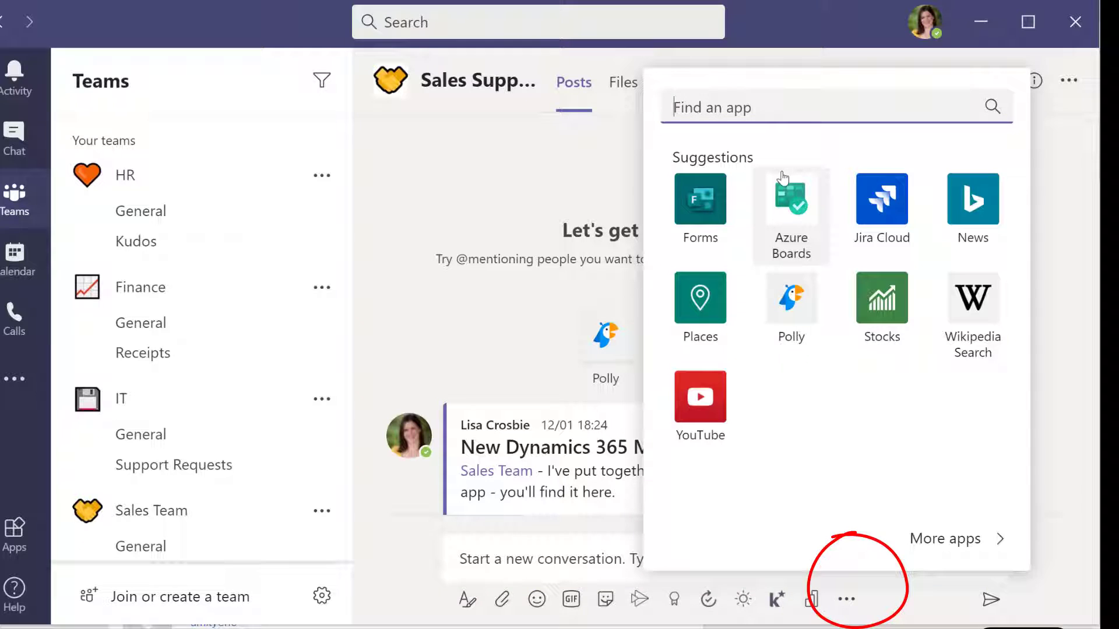
pyautogui.write('prai')
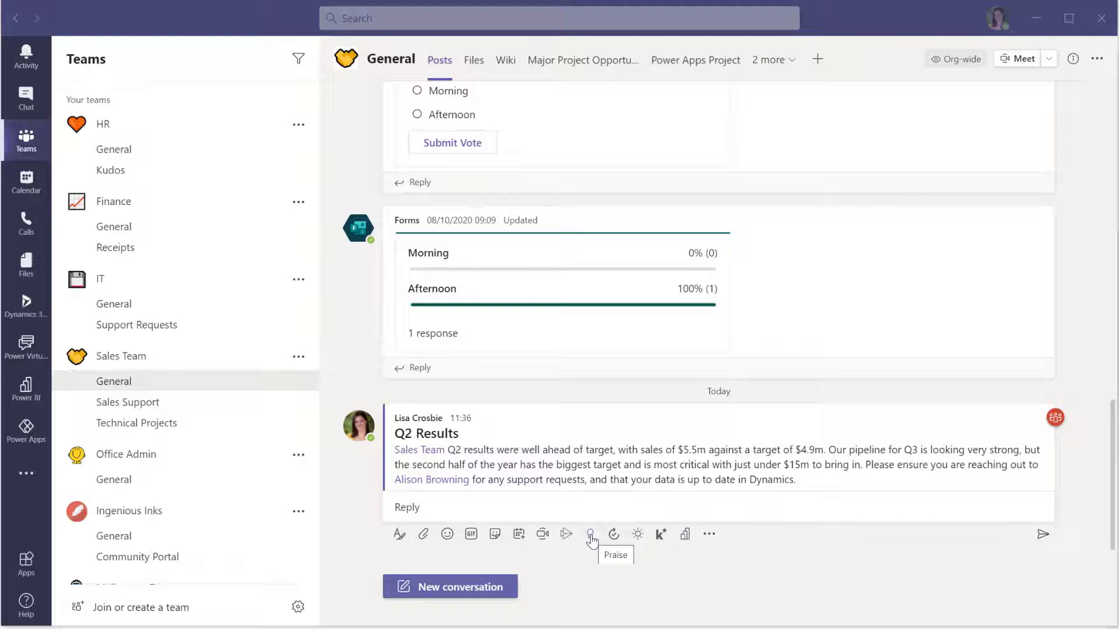
# - Start a praise as a reply to the Q2 Results post with the Awesome badge and the mentioned support colleague as recipient
pyautogui.click(591, 540)
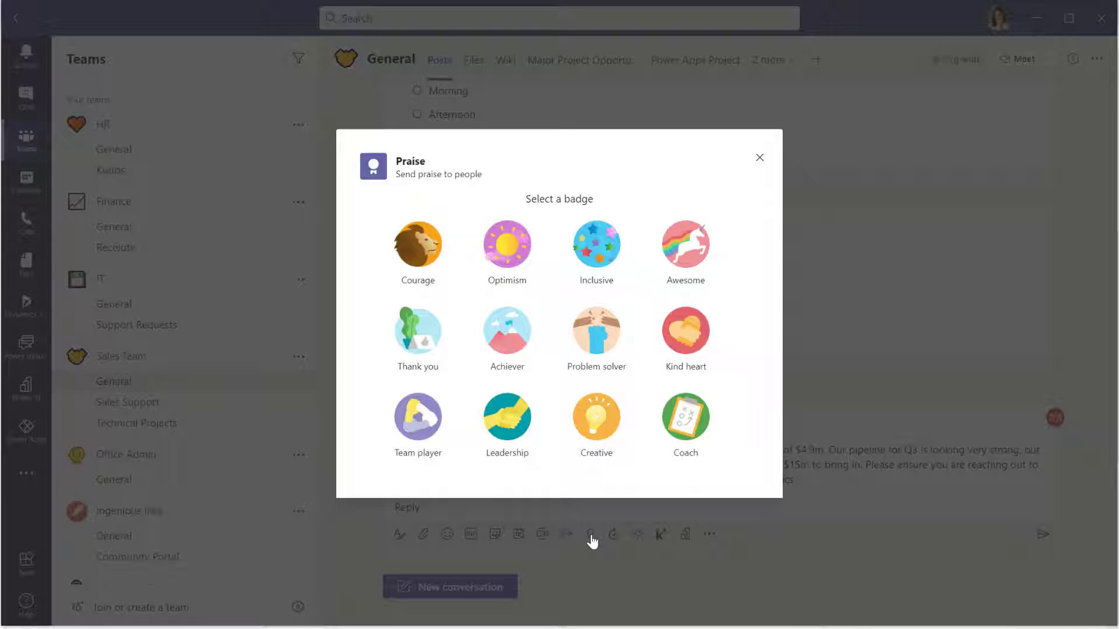
pyautogui.click(697, 255)
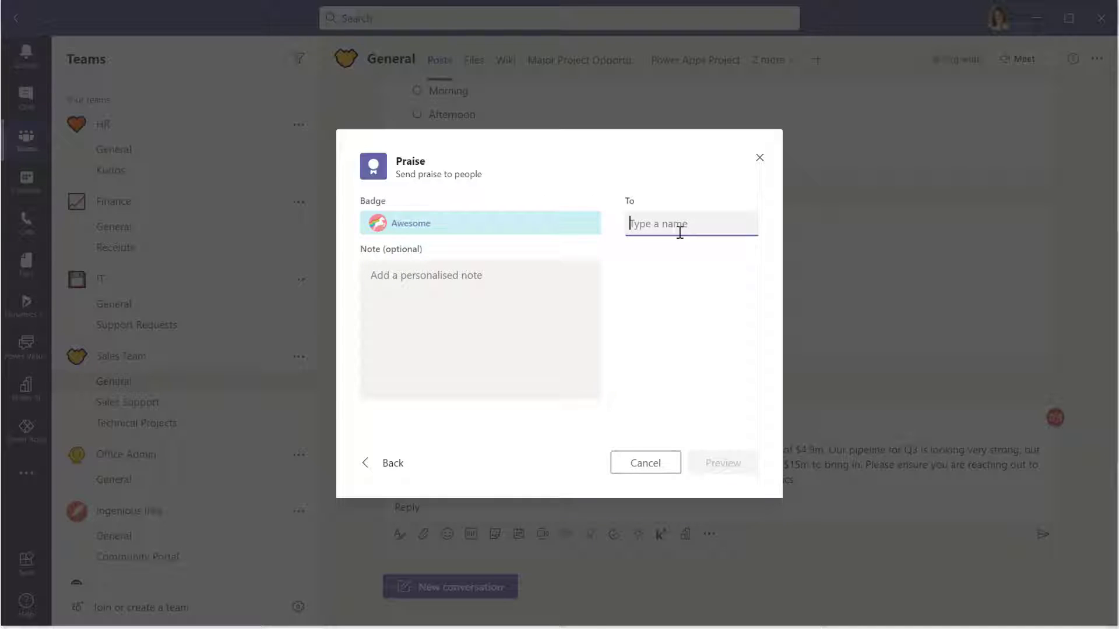
pyautogui.write('alis')
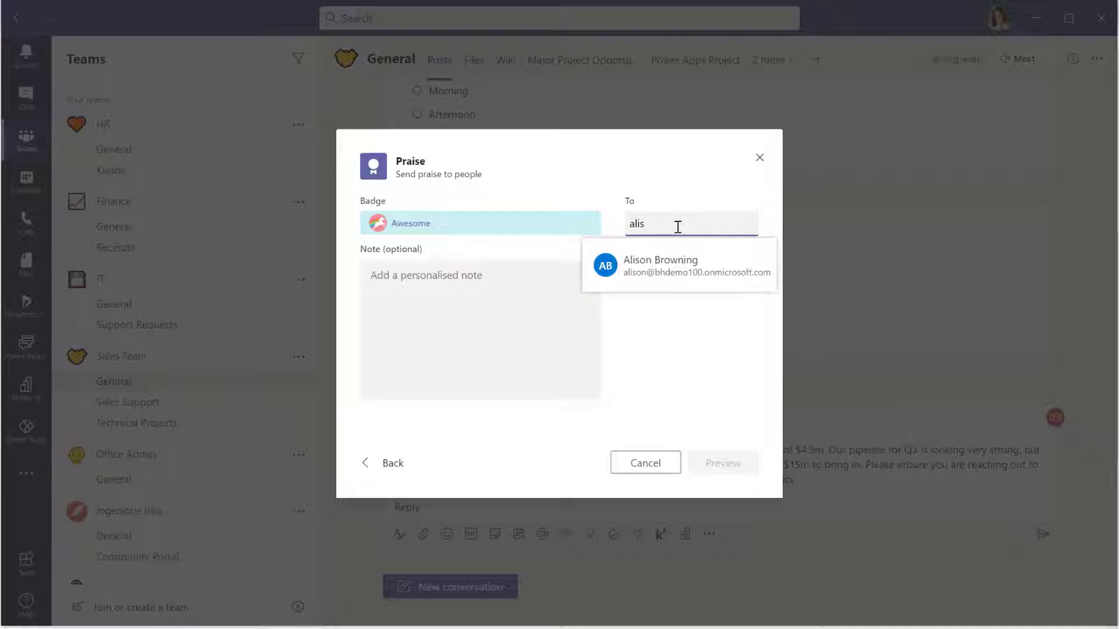
pyautogui.click(669, 270)
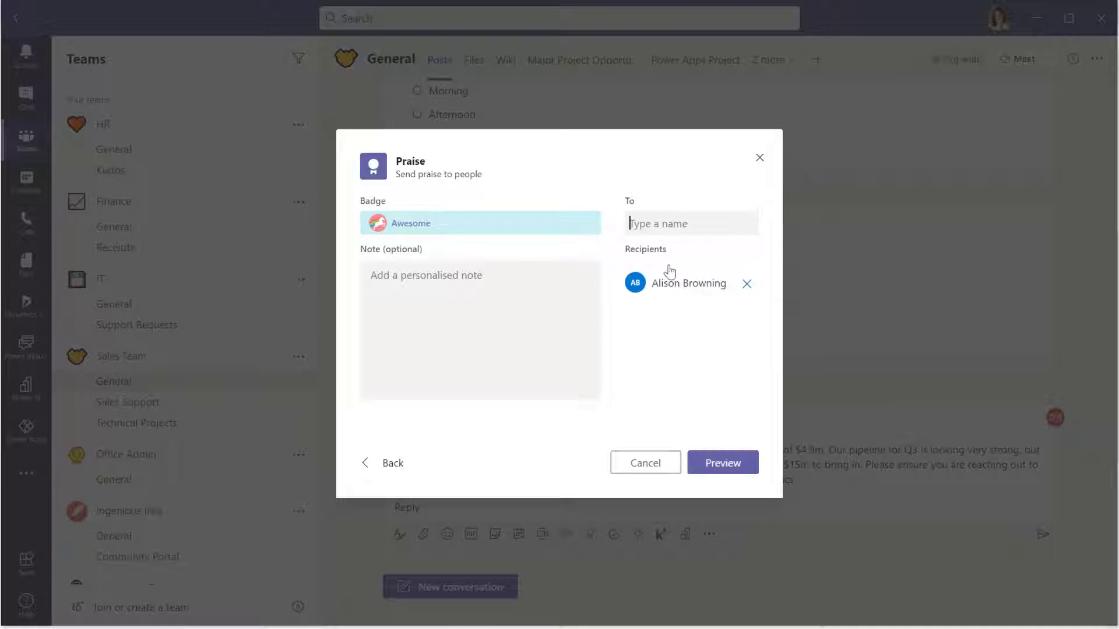
# - Write a note to the recipient: "thank you for your support for the sales team - you have gone above and beyond, and your work is awesome."
pyautogui.click(499, 275)
pyautogui.write('Alison,')
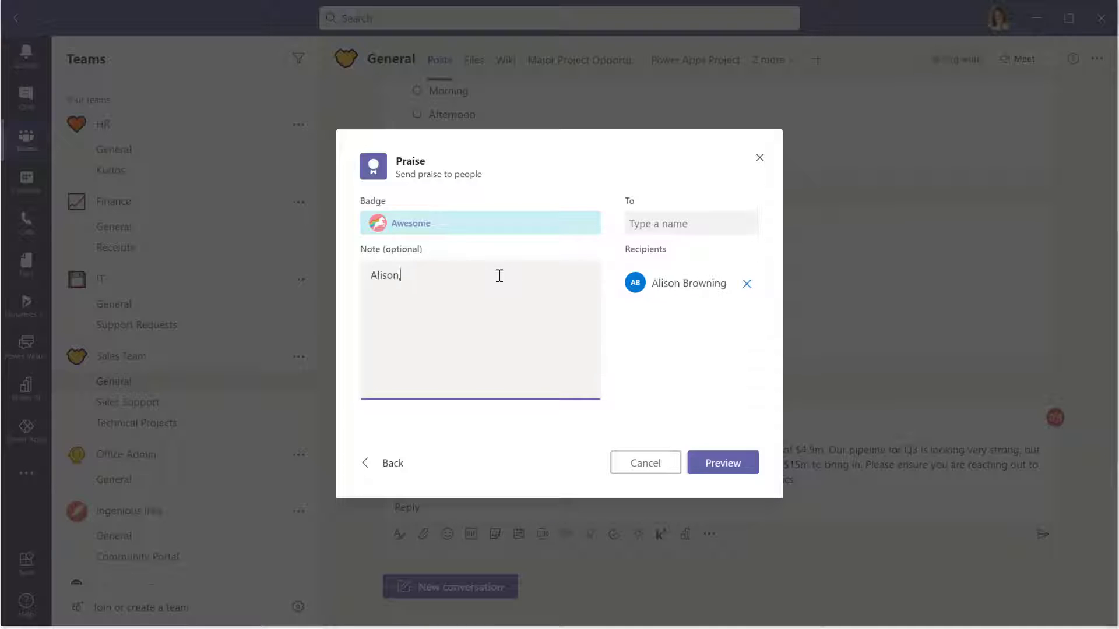
pyautogui.write(" thank you for your support for the sales team - you have gone above and beyond, and your work is awesome. We couldn't h")
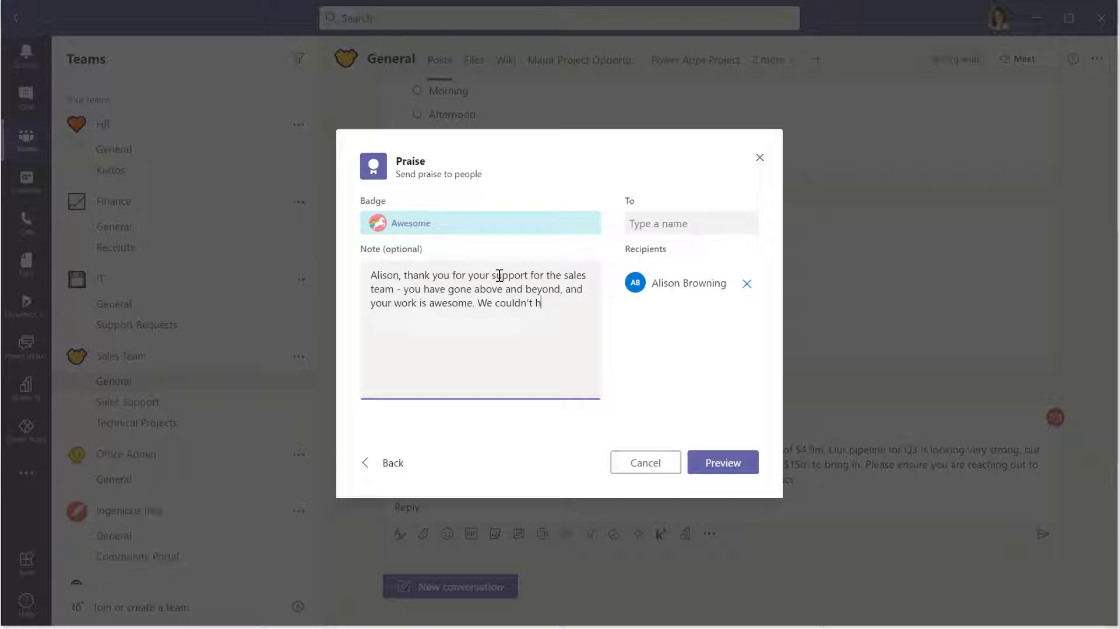
# - End the note with "We couldn't have reached the target without you.", preview the praise and send it to the Q2 Results thread
pyautogui.write('ave reached the ')
pyautogui.write('target wit')
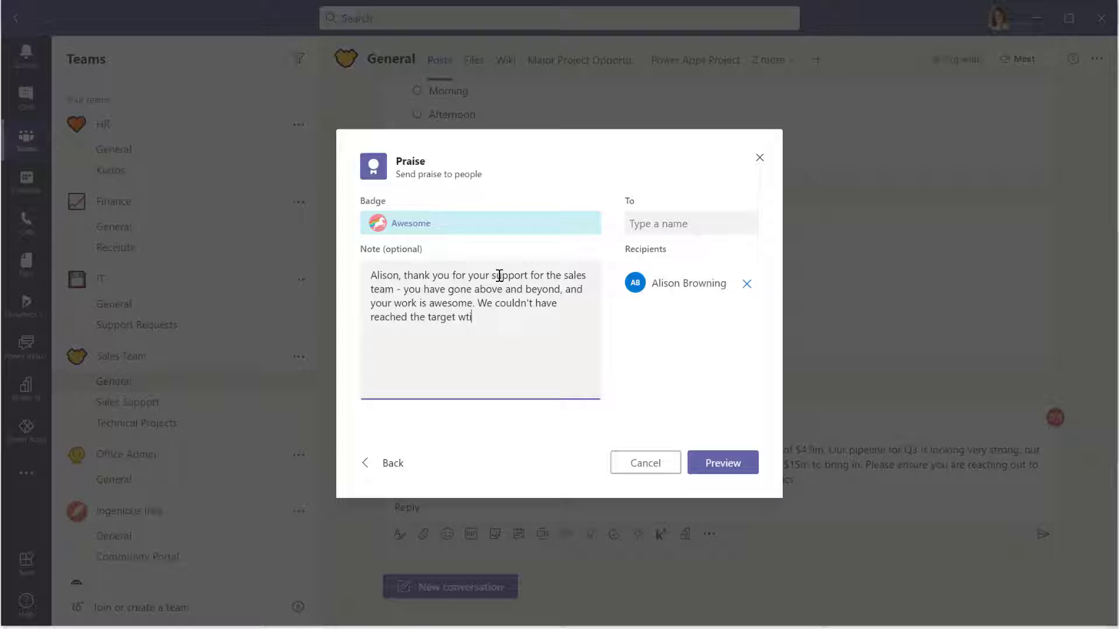
pyautogui.write('hout you.')
pyautogui.click(699, 464)
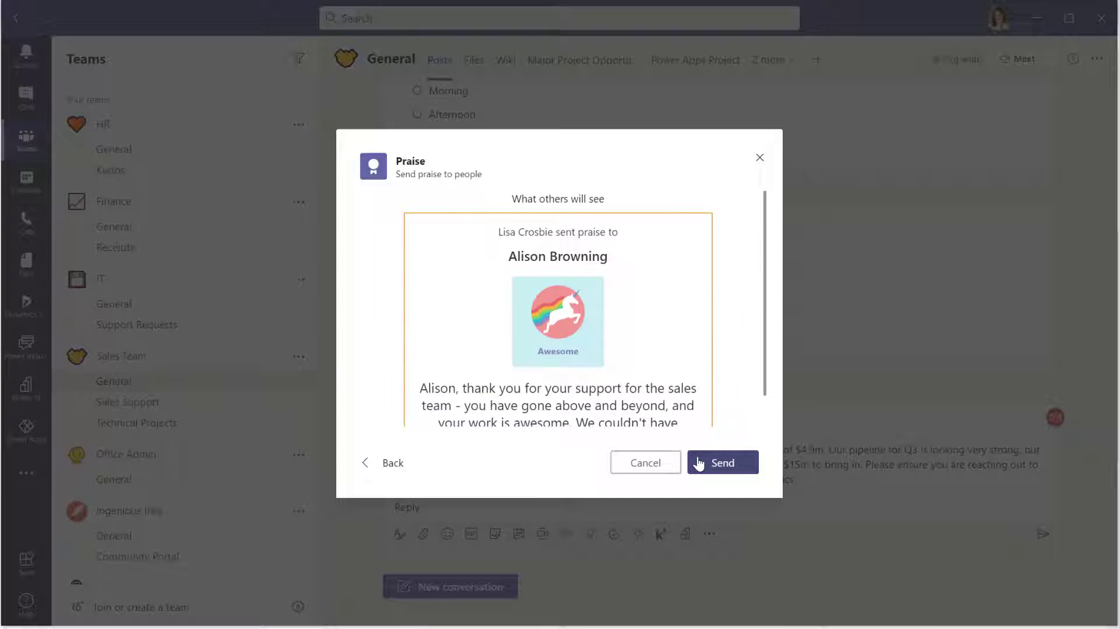
pyautogui.click(699, 463)
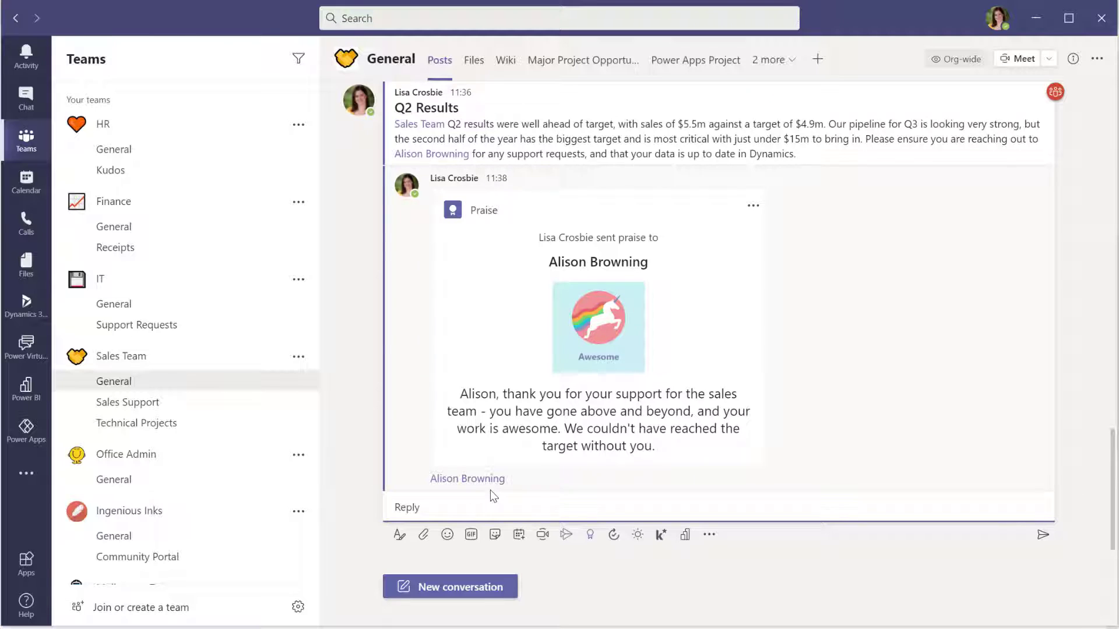
pyautogui.moveTo(487, 484)
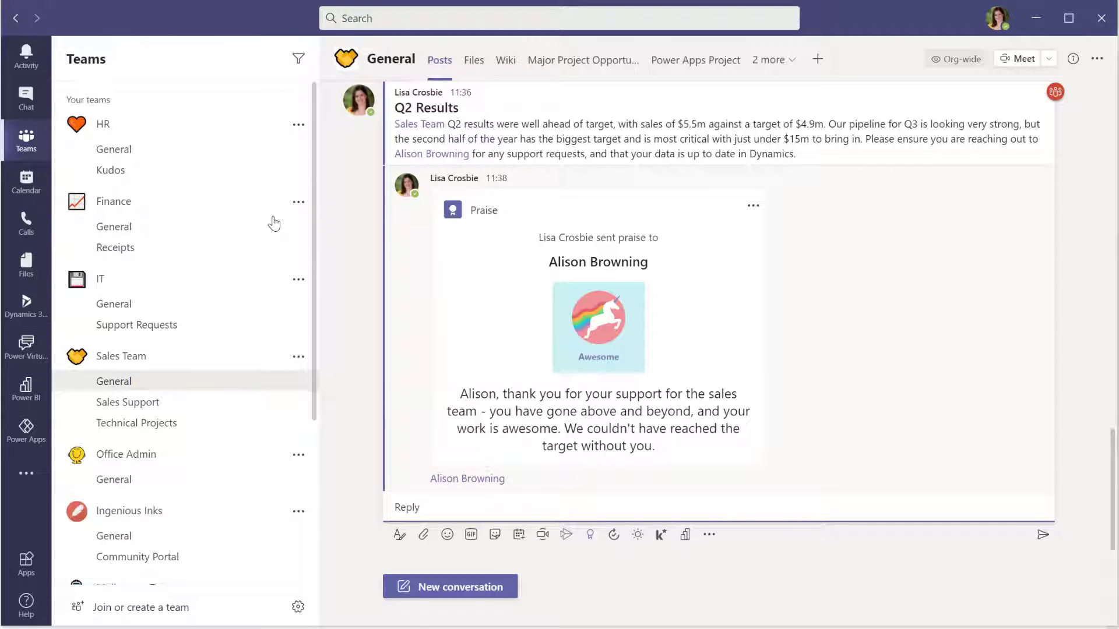
# - Open the private chat with the colleague and start a praise by finding the Praise app with the search "prais"
pyautogui.click(25, 105)
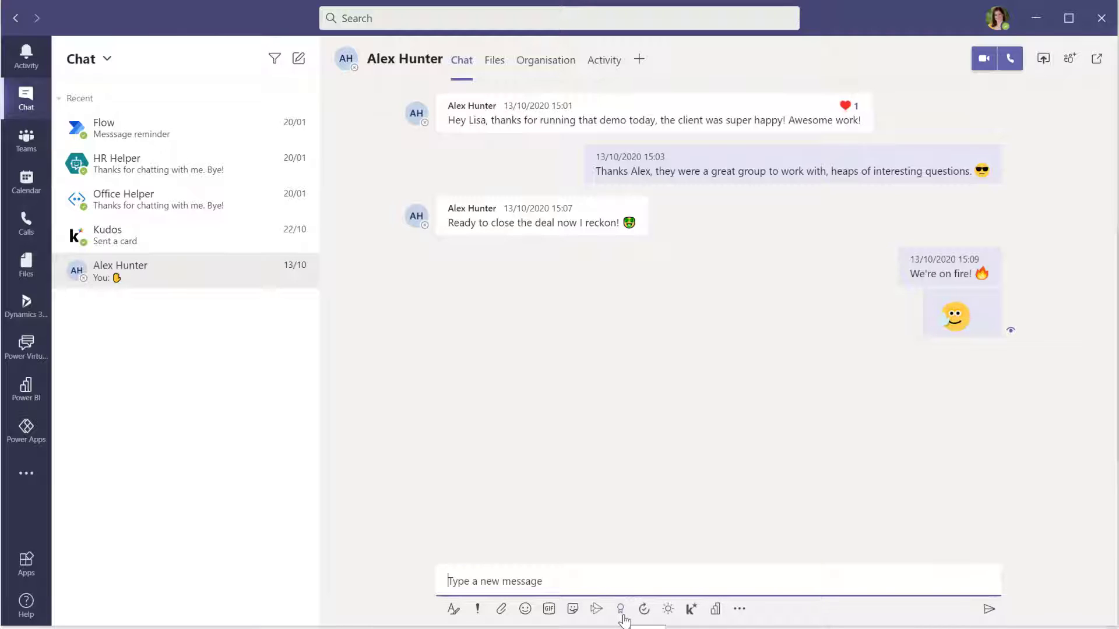
pyautogui.click(740, 608)
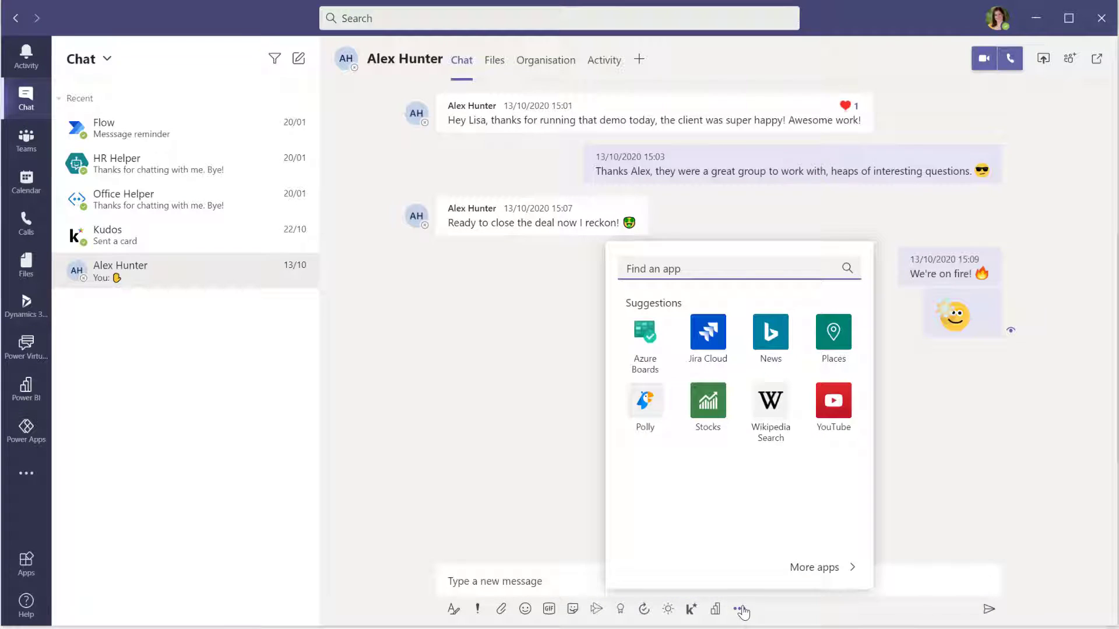
pyautogui.write('prais')
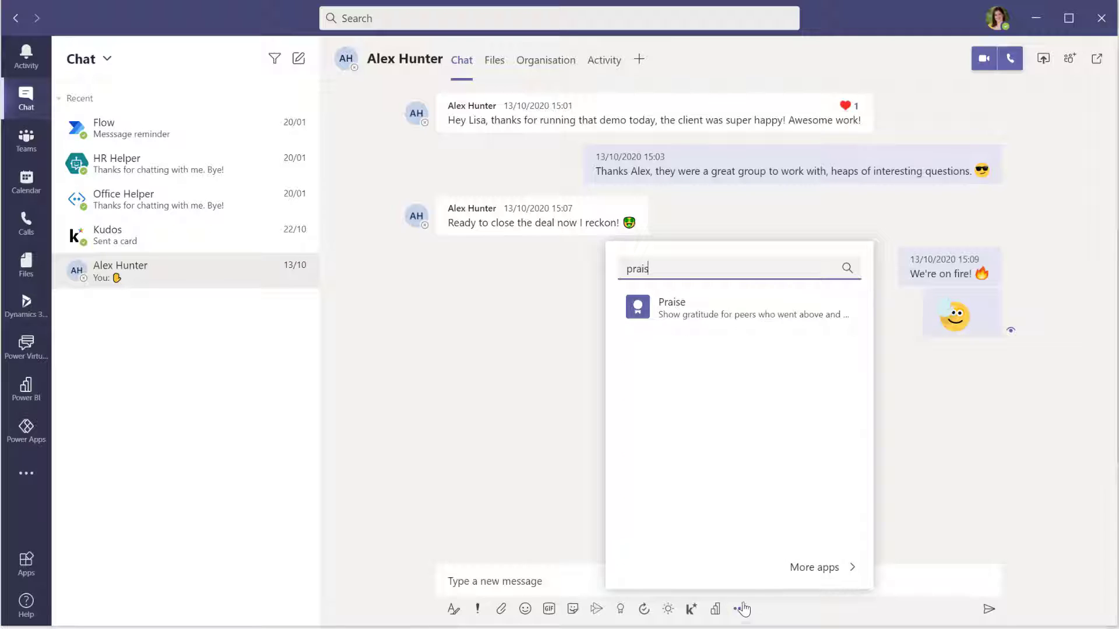
pyautogui.click(731, 325)
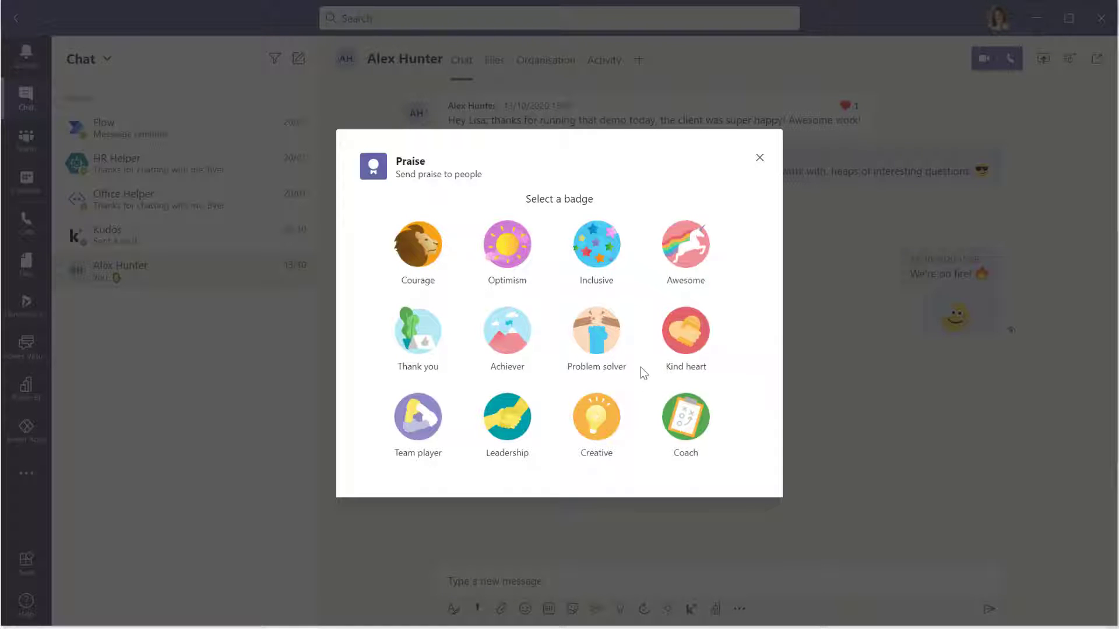
# - Send the Achiever badge with a note addressing the colleague by first name: "you smashed your target last quarter, well done!"
pyautogui.click(521, 355)
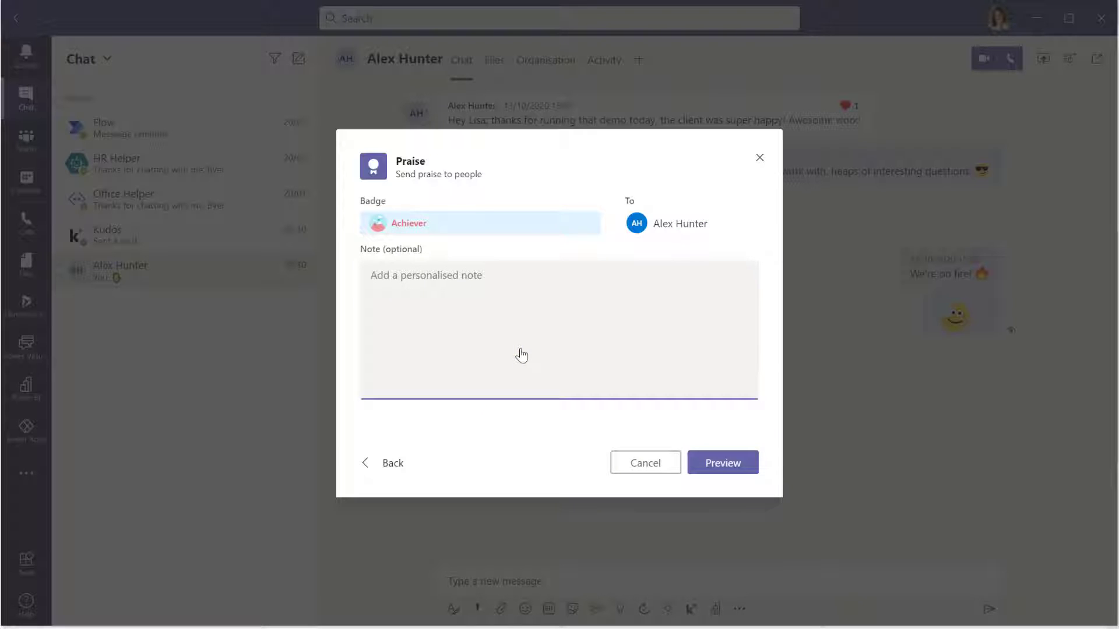
pyautogui.write('Alex, you smashed your target last quarter, well done!')
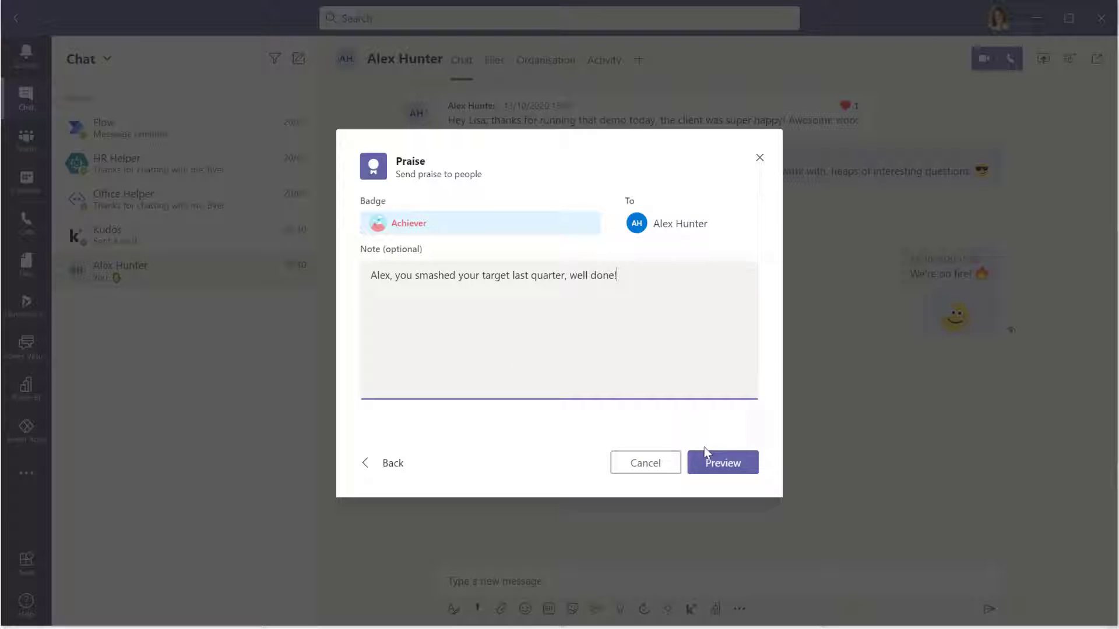
pyautogui.click(711, 461)
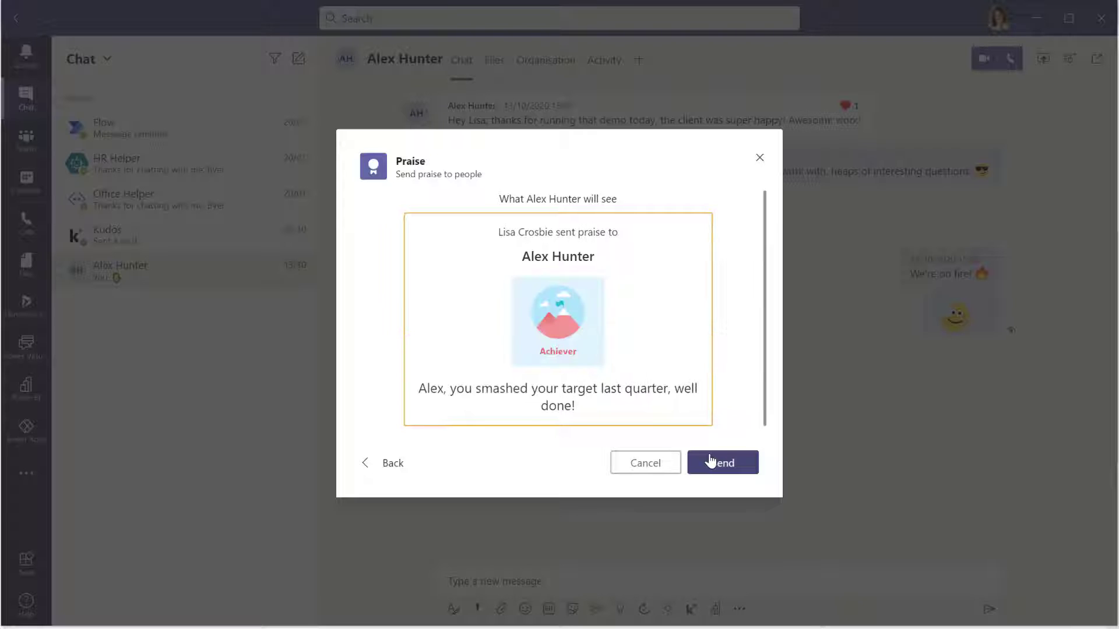
pyautogui.click(710, 461)
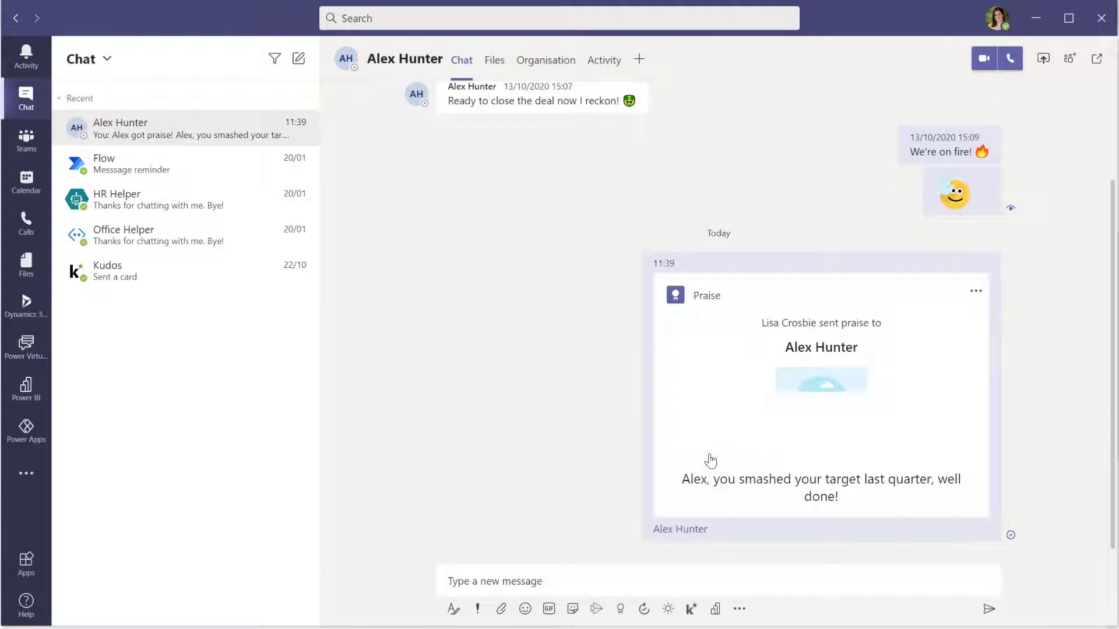
pyautogui.moveTo(710, 461)
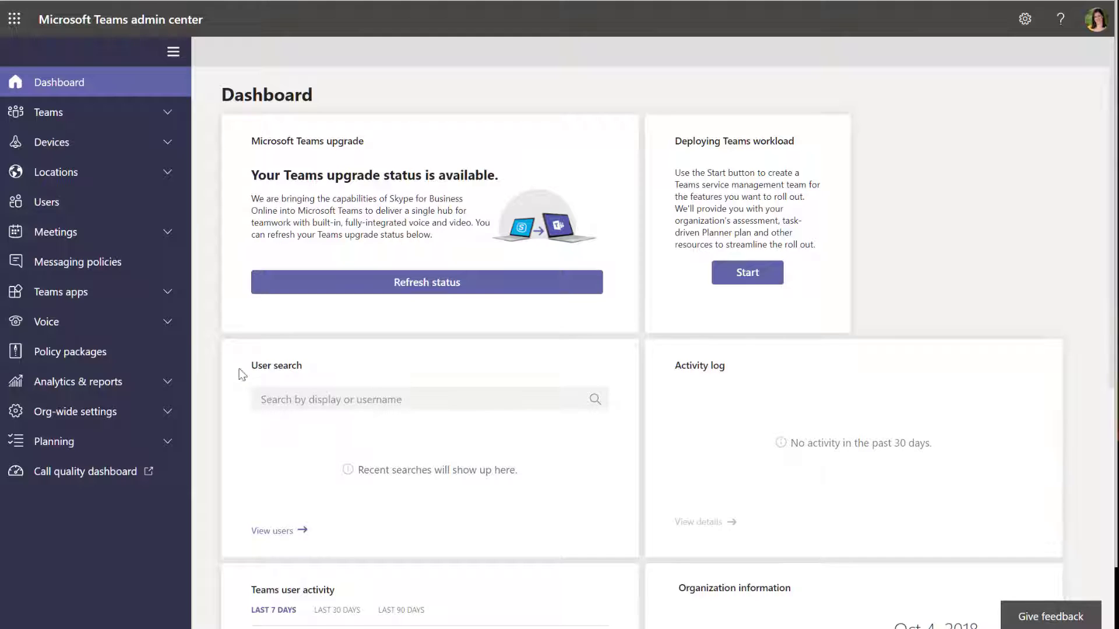
# - Open the list of managed Teams apps and search it by name for "praise"
pyautogui.click(169, 300)
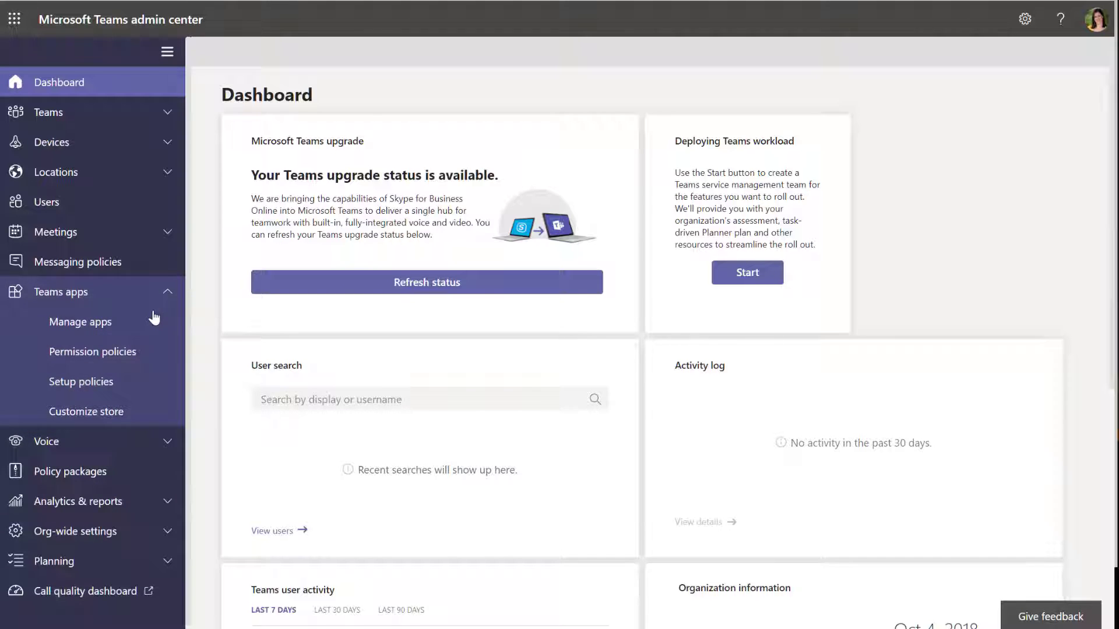
pyautogui.click(115, 327)
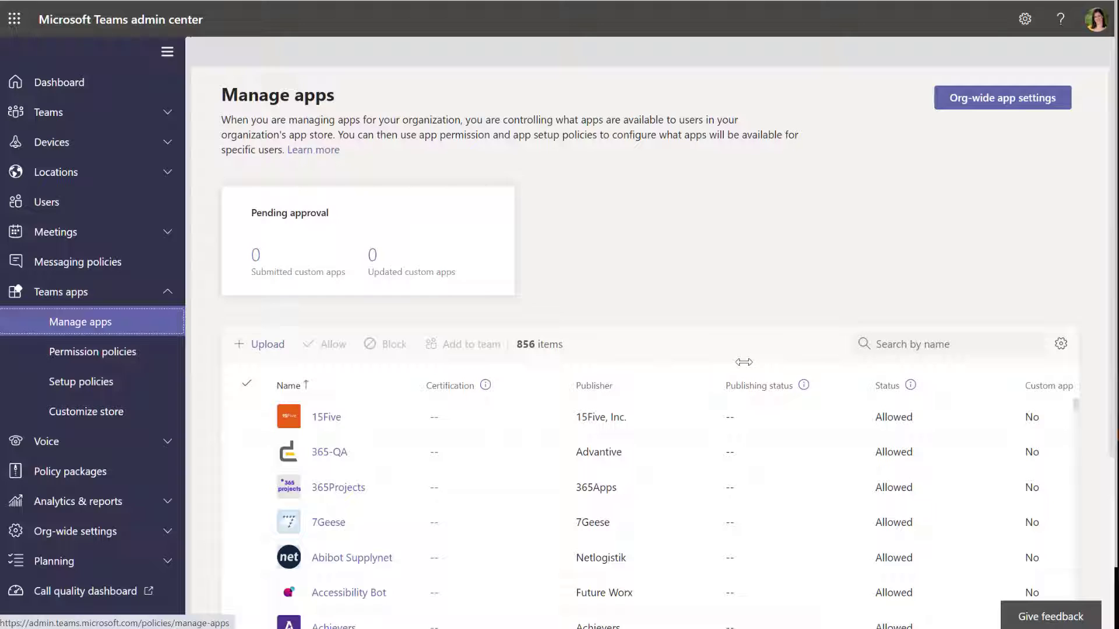
pyautogui.click(889, 350)
pyautogui.write('praise')
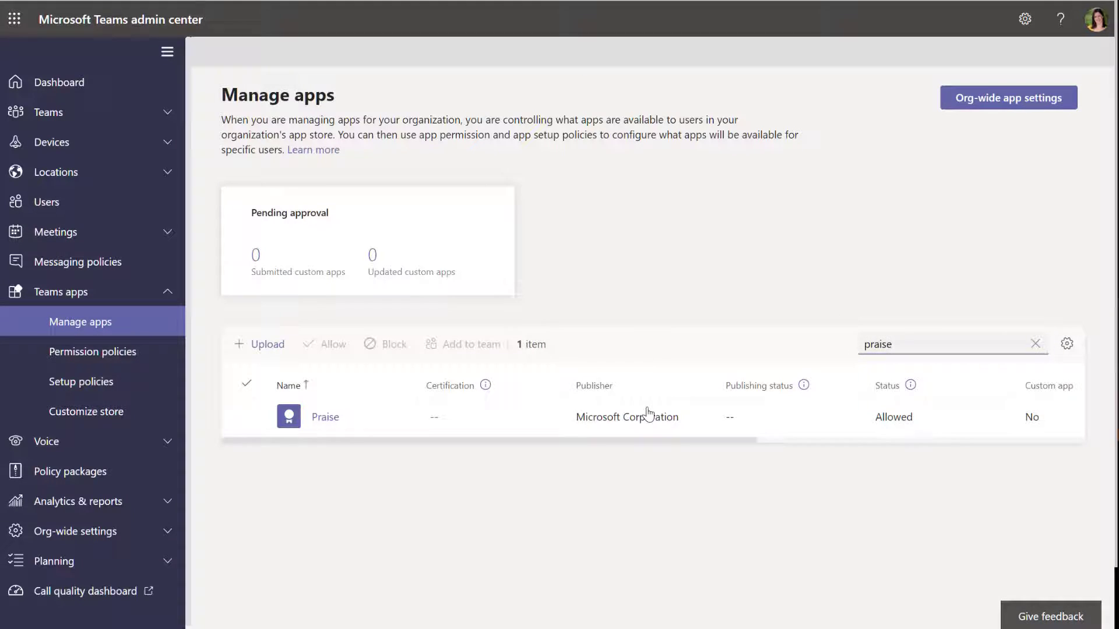
# - Open the Praise app's settings and turn on the social and emotional learning badges for education
pyautogui.click(325, 417)
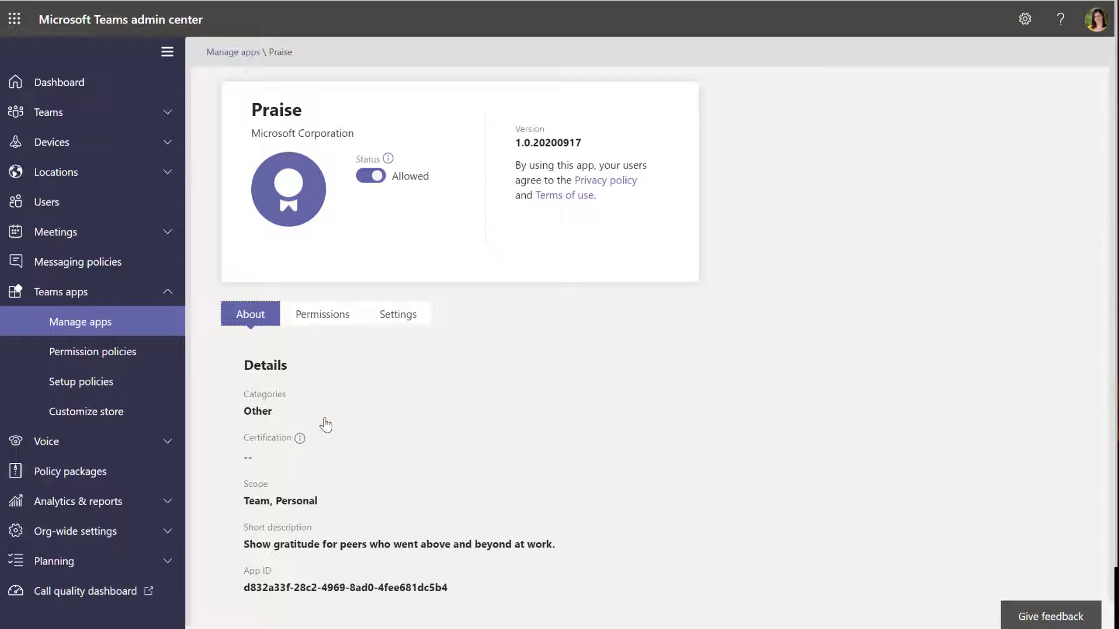
pyautogui.click(395, 315)
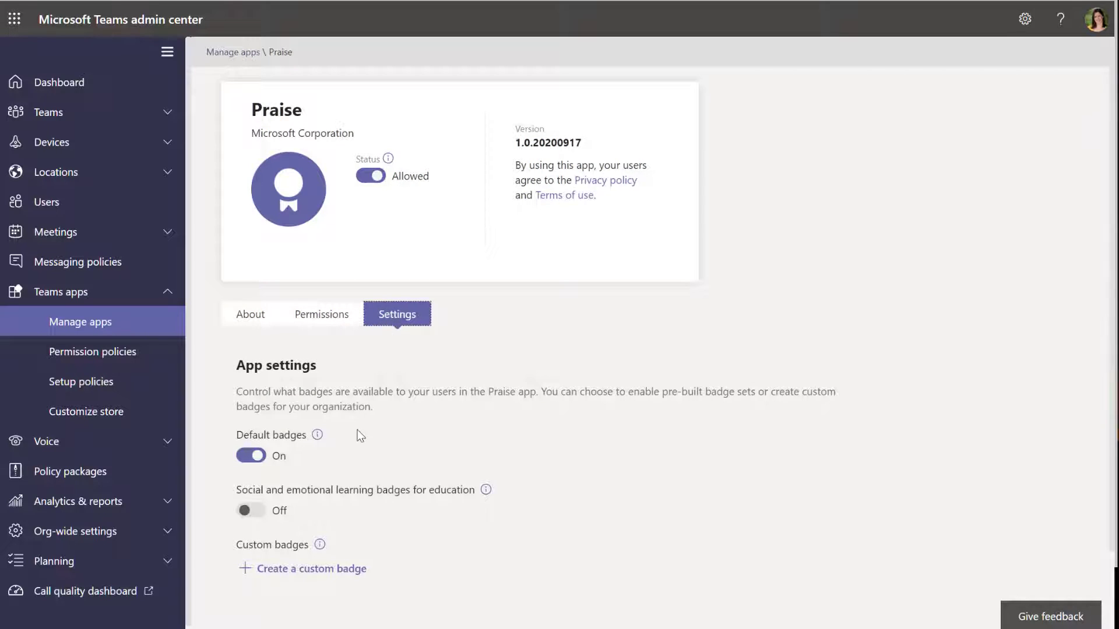
pyautogui.click(256, 511)
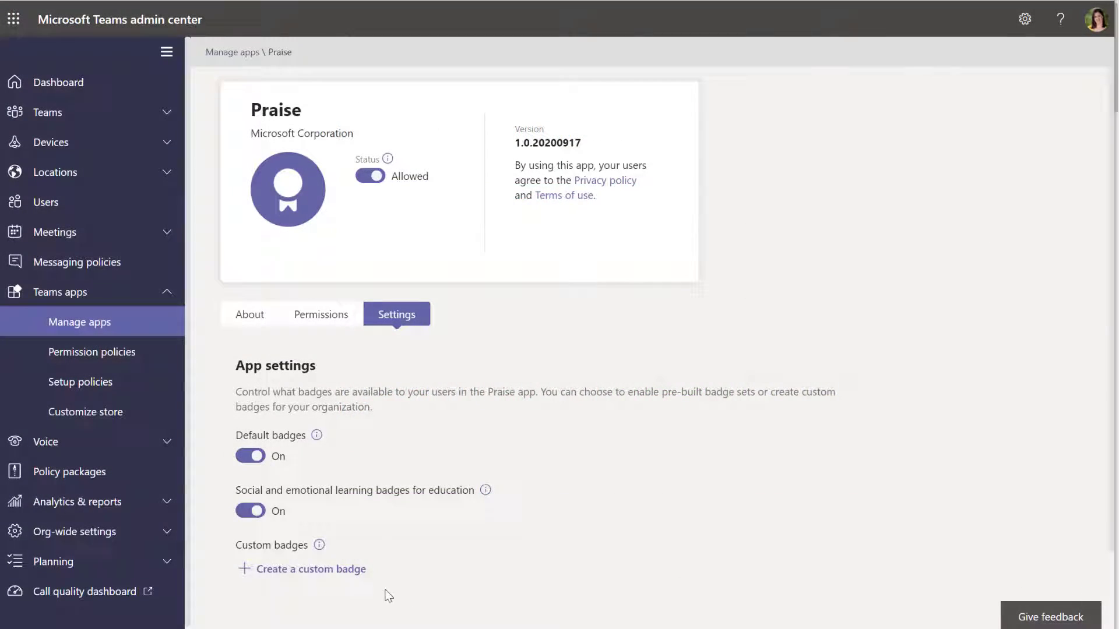
# - Start a custom badge named "M365 Fundamentals" and upload the Microsoft Certified Fundamentals image for it
pyautogui.click(336, 569)
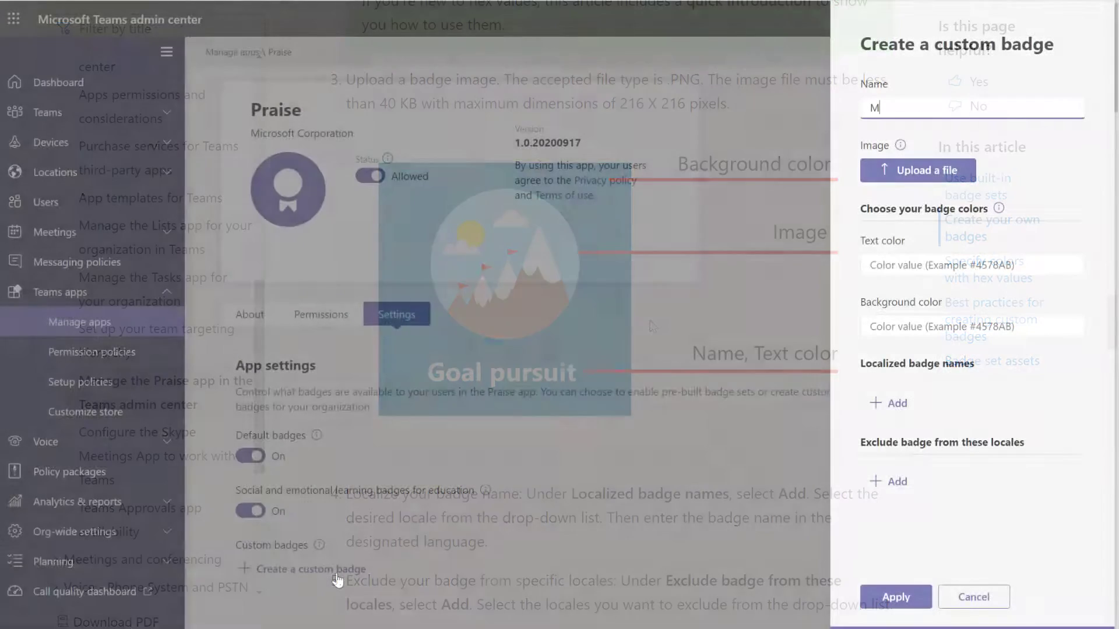
pyautogui.write('365 Fundamen')
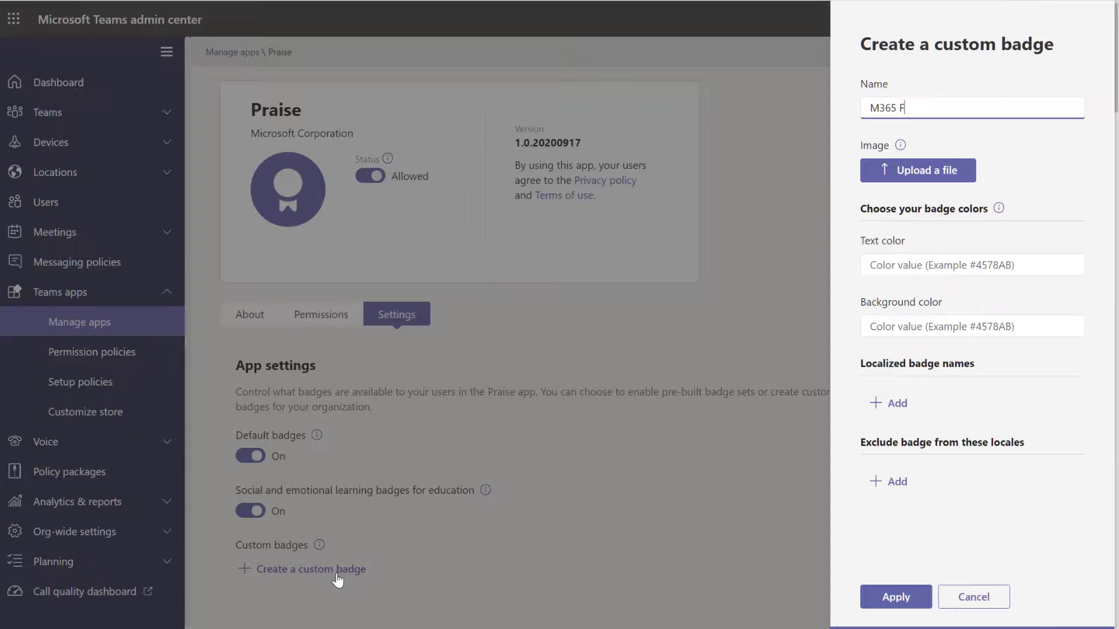
pyautogui.write('tals')
pyautogui.click(918, 171)
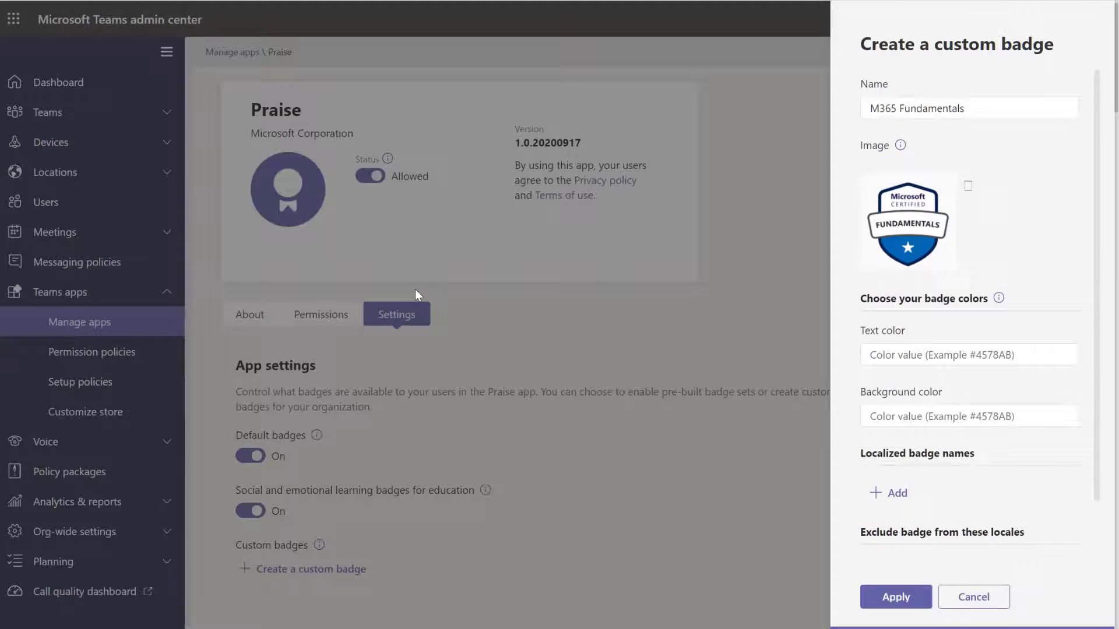
# - Set the custom badge's text color to #0064B5 and its background color to #FFFFFF
pyautogui.click(876, 354)
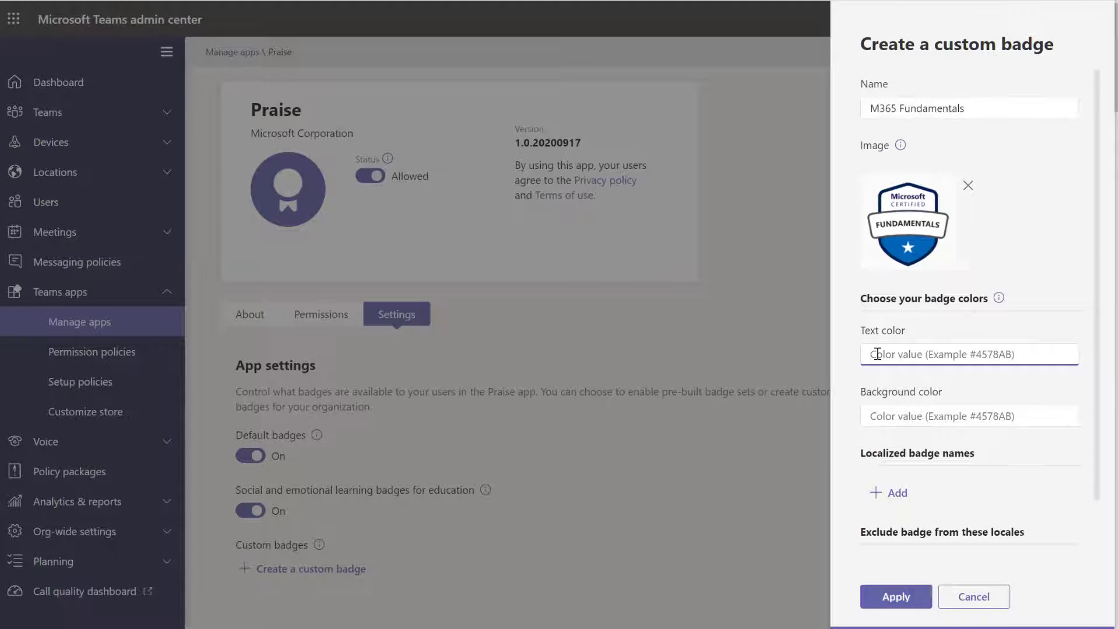
pyautogui.write('#0064B5')
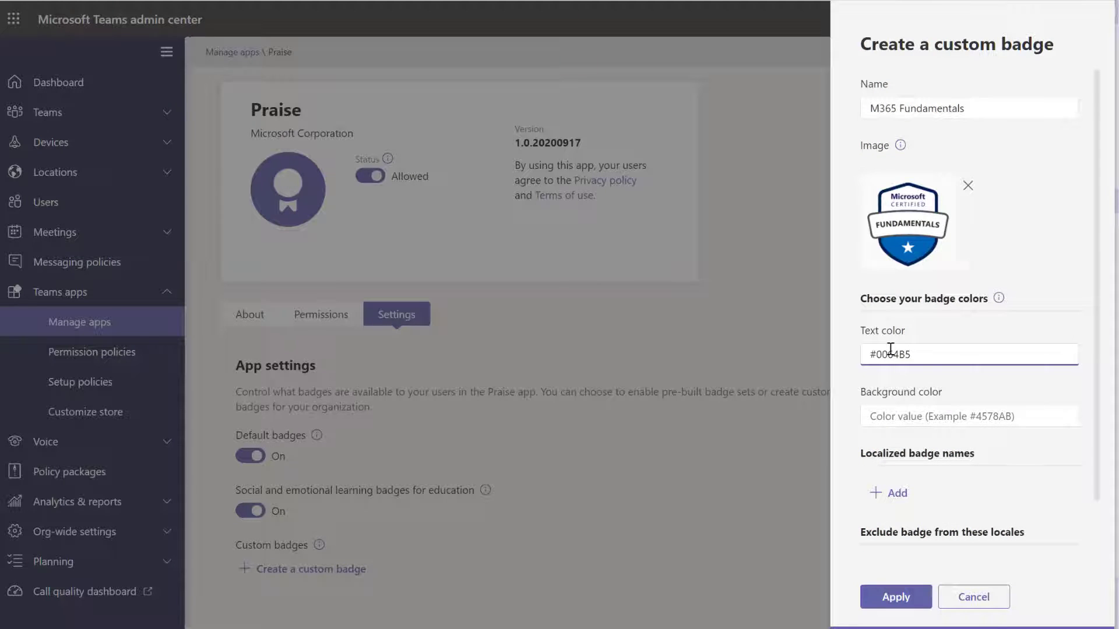
pyautogui.click(891, 413)
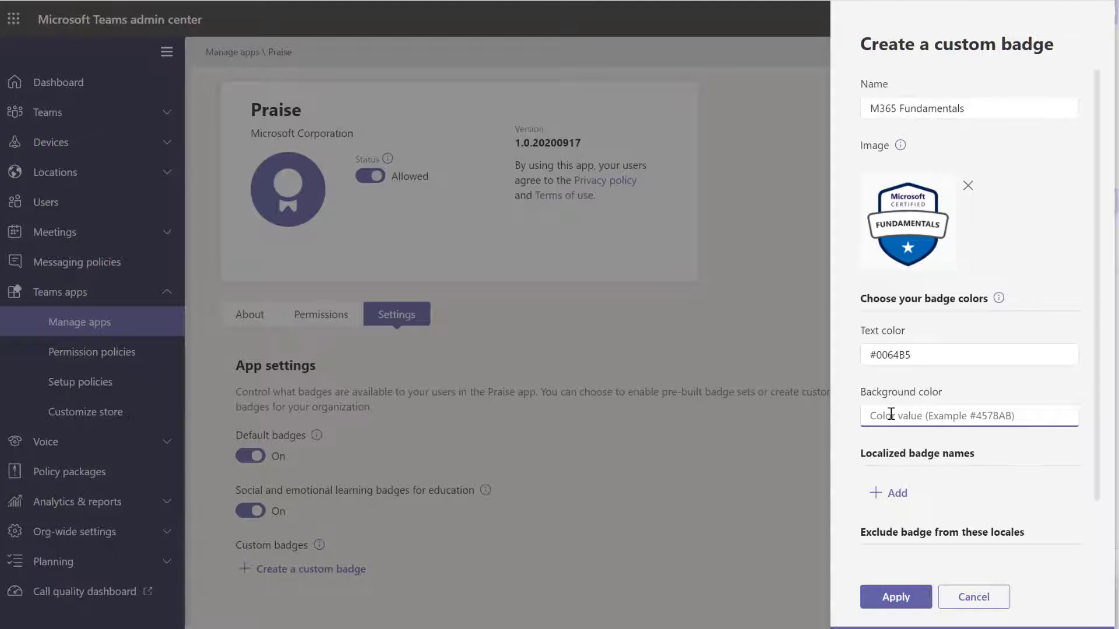
pyautogui.write('#FFFFFF')
pyautogui.click(895, 443)
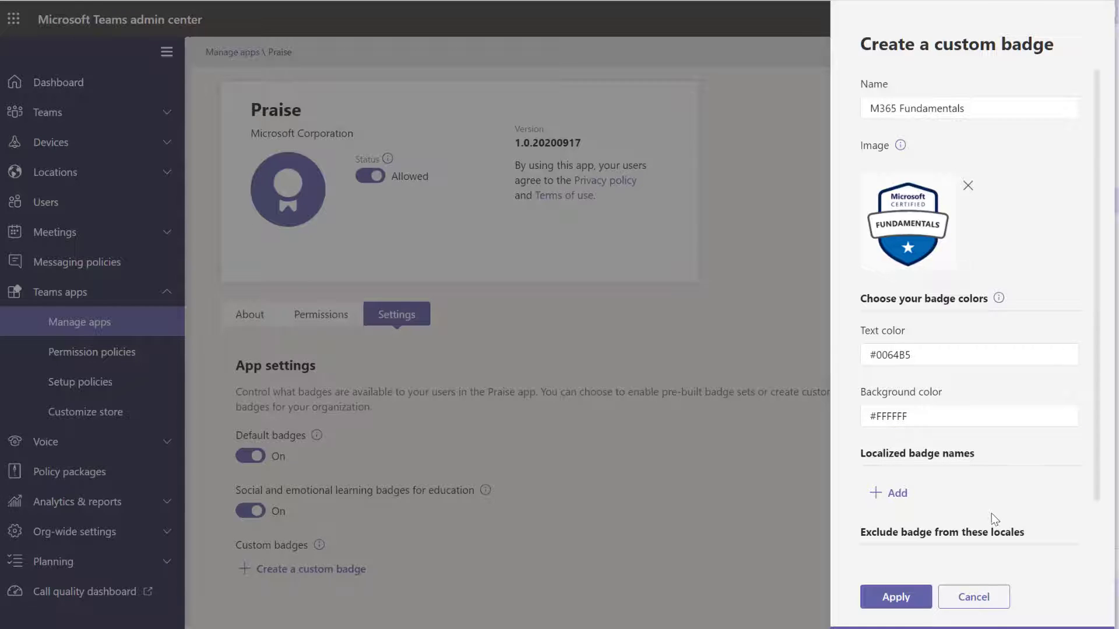
# - Apply the M365 Fundamentals custom badge and submit the changed Praise app settings
pyautogui.click(900, 595)
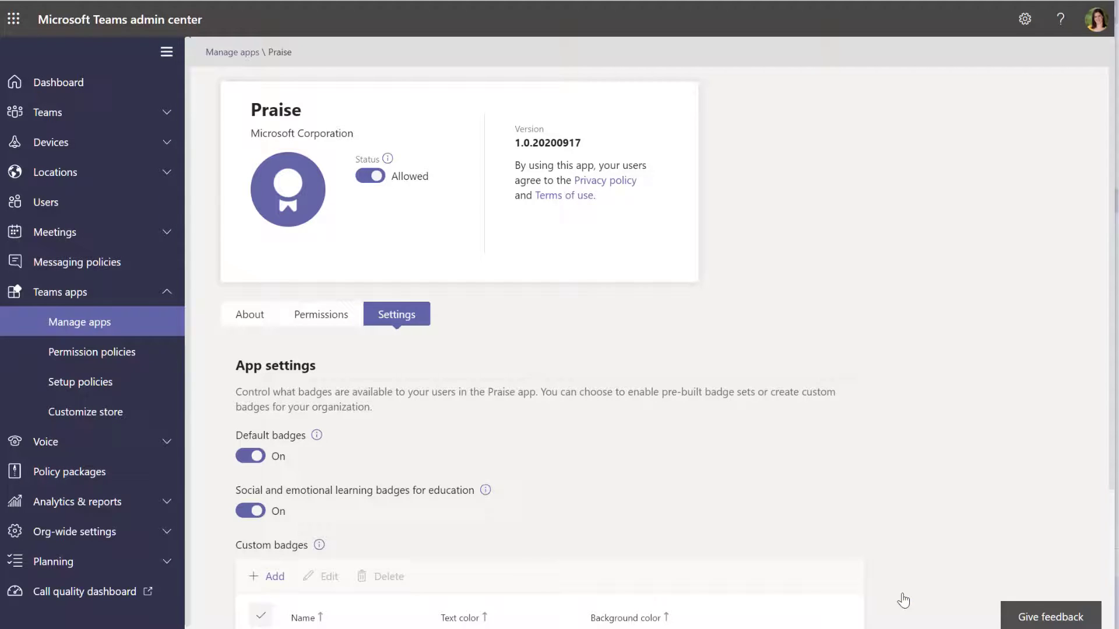
pyautogui.moveTo(1112, 215); pyautogui.dragTo(1114, 322)
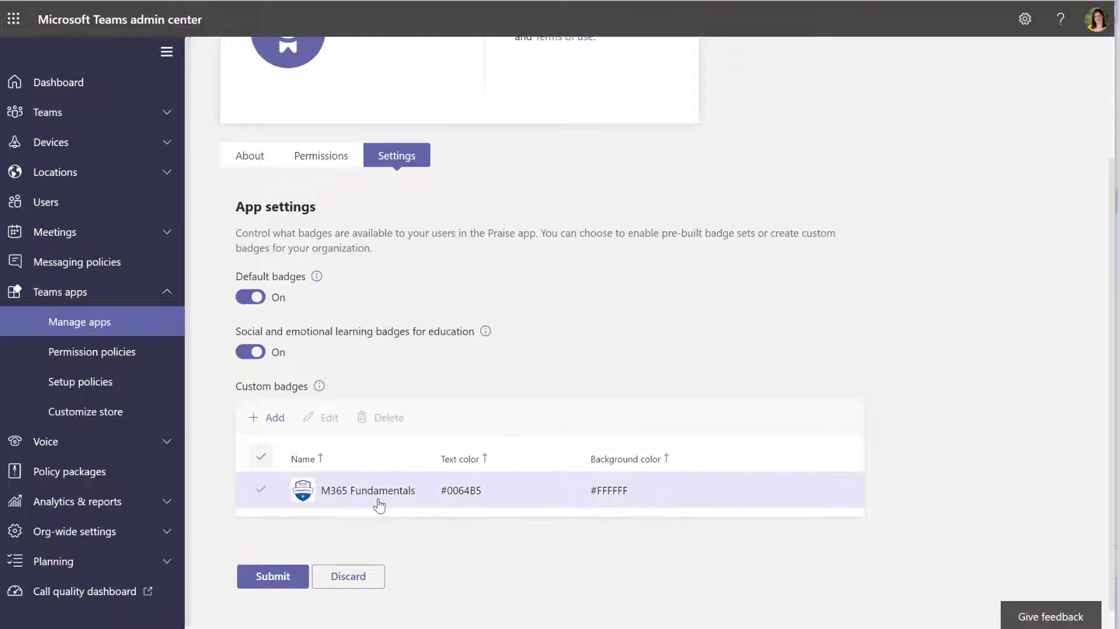
pyautogui.click(271, 584)
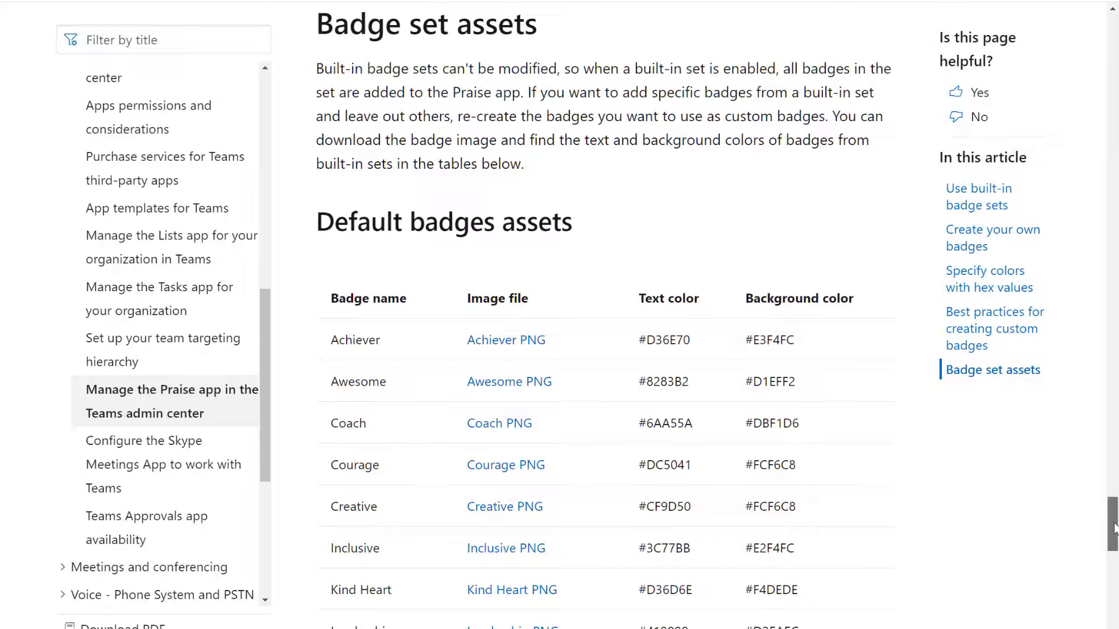
pyautogui.moveTo(1114, 527)
pyautogui.mouseDown()
pyautogui.moveTo(1114, 555)
pyautogui.moveTo(1114, 524)
pyautogui.mouseUp()
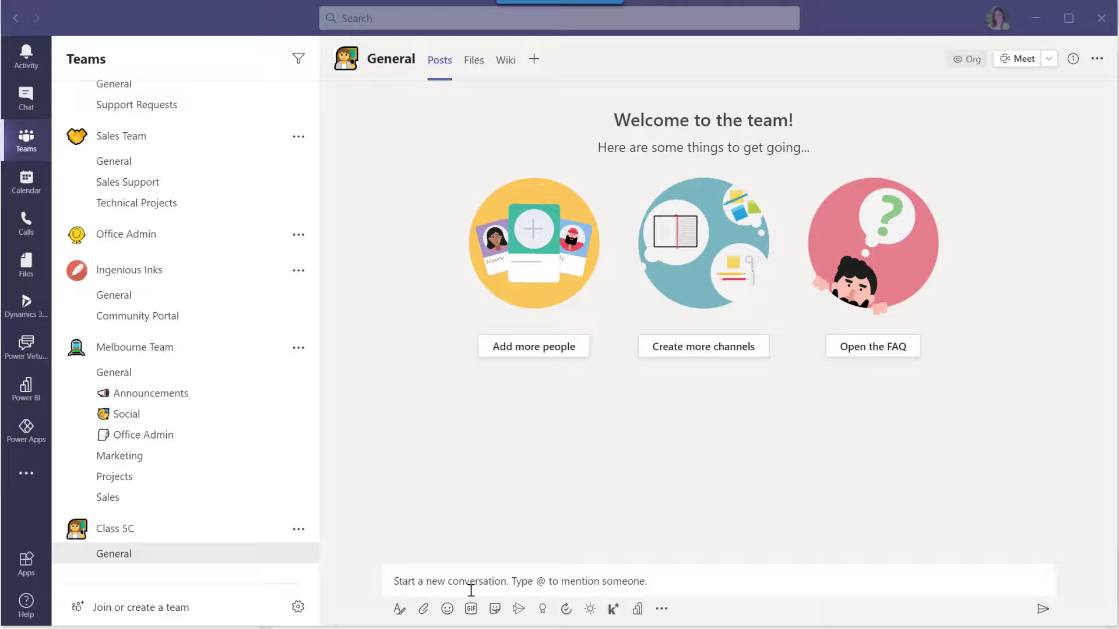
# - Start a praise with the Persistence badge in Class 5C's General channel and add the student as recipient
pyautogui.click(543, 610)
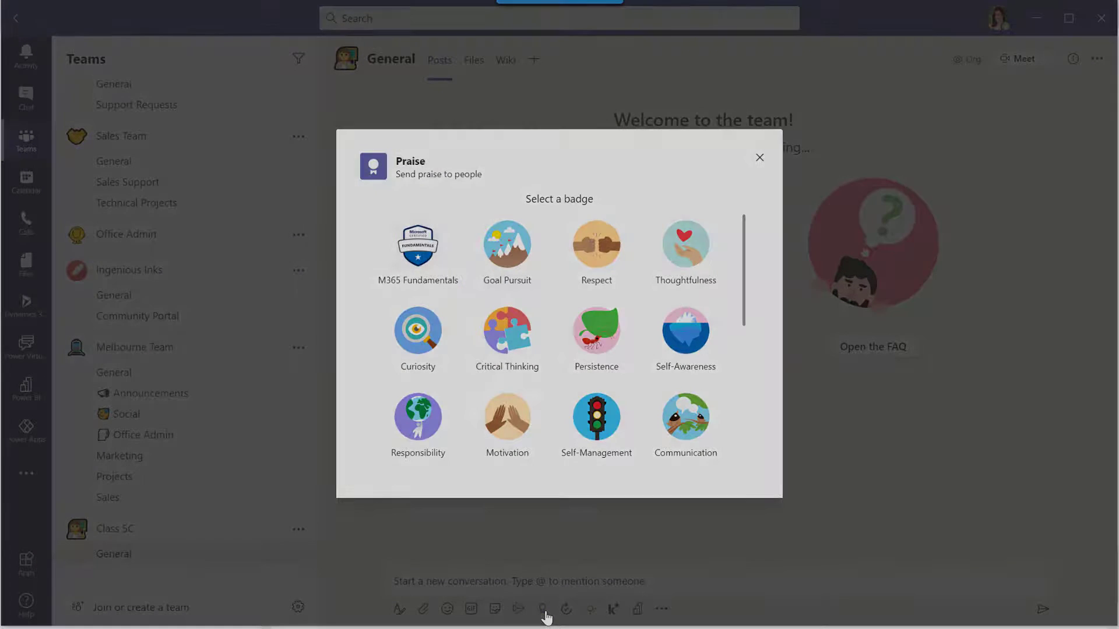
pyautogui.click(591, 332)
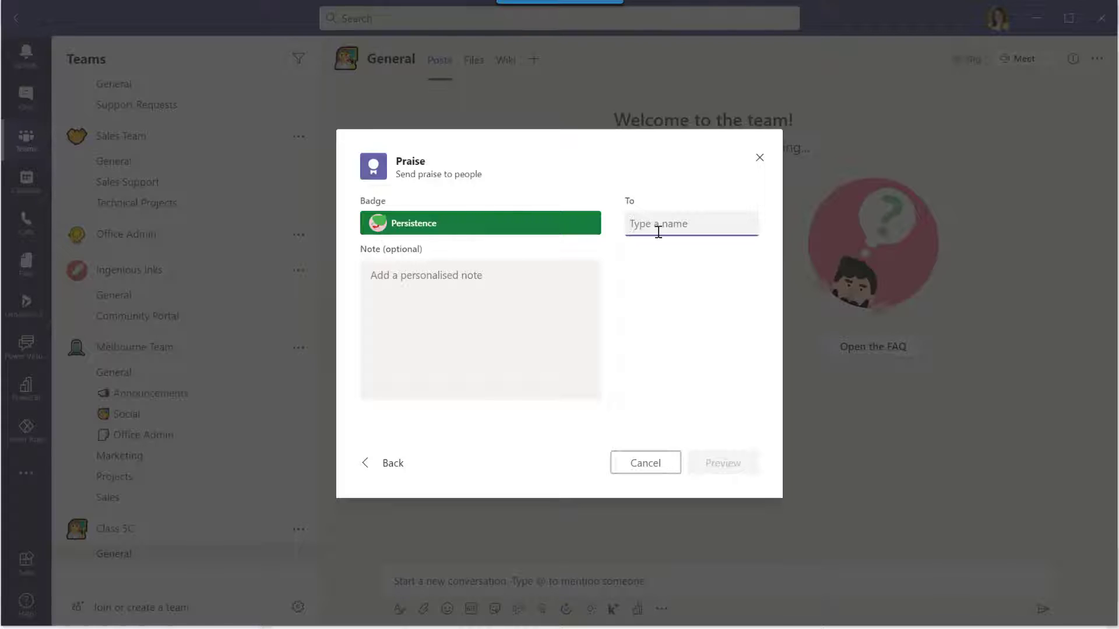
pyautogui.write('s')
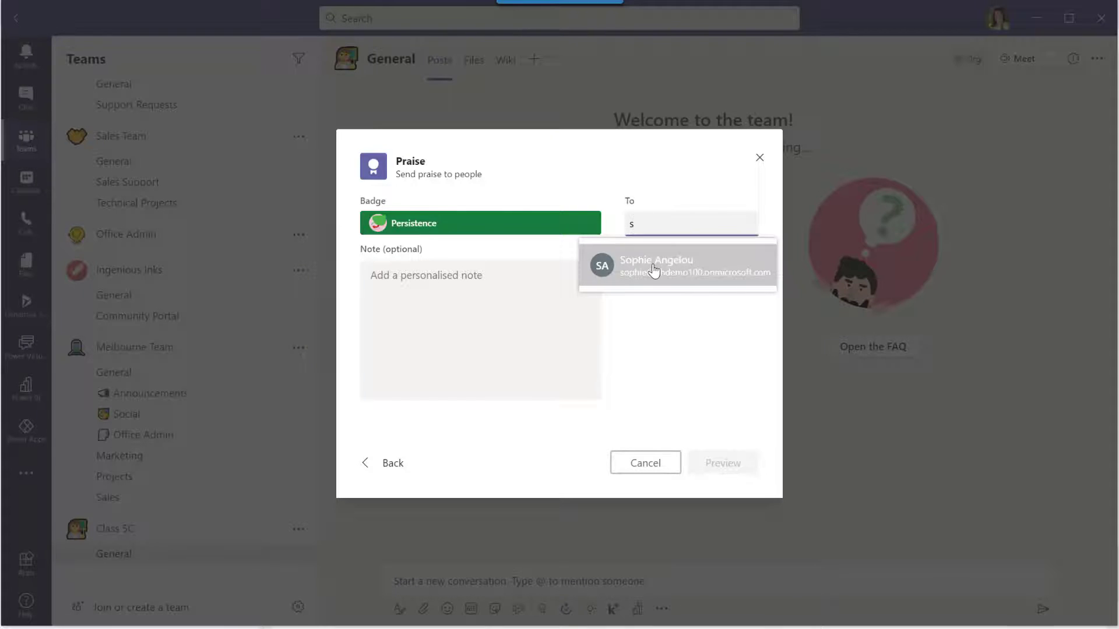
pyautogui.click(653, 269)
# - Write a note that the student, by first name, "persisted so well with her handwriting today. Well done!", preview the praise and send it
pyautogui.click(502, 280)
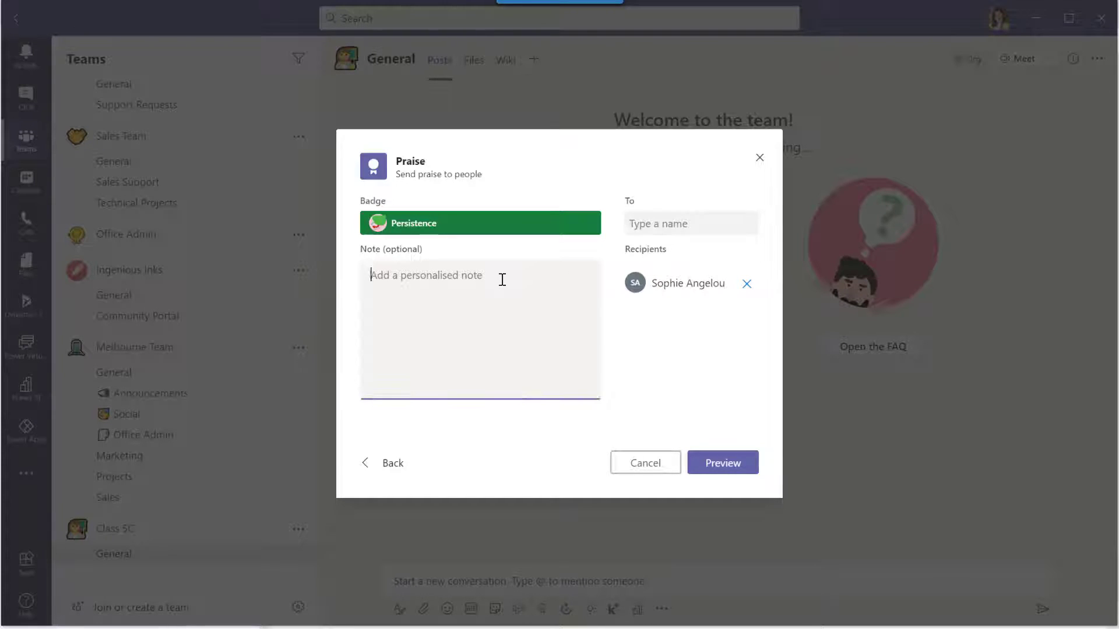
pyautogui.write('Sophie persisted so well with her handwriting today')
pyautogui.write('. Well done')
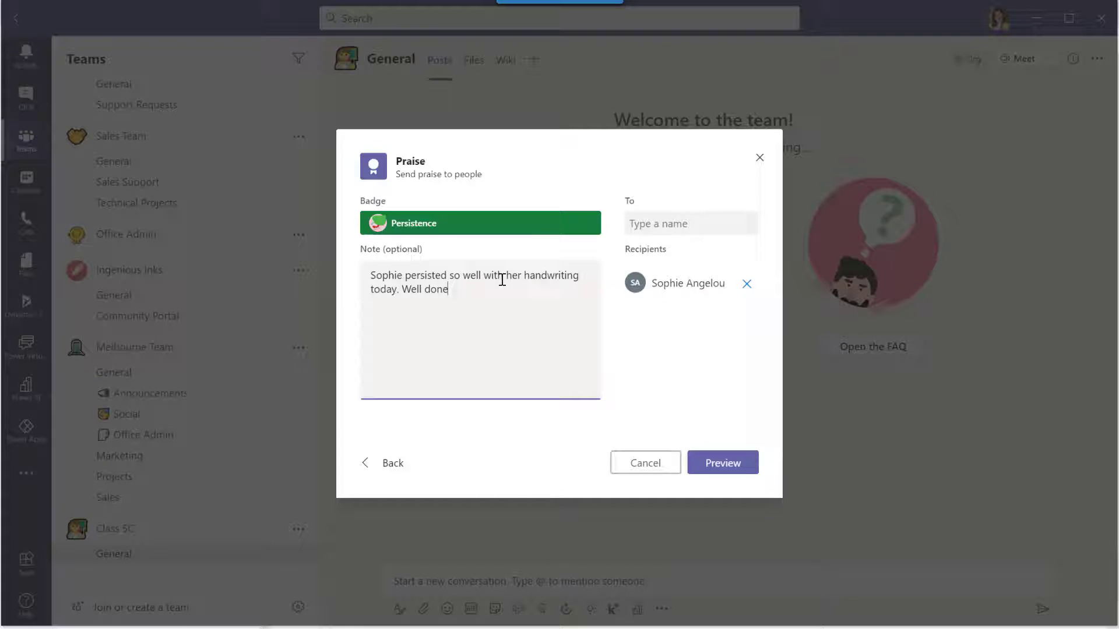
pyautogui.write('!')
pyautogui.click(706, 468)
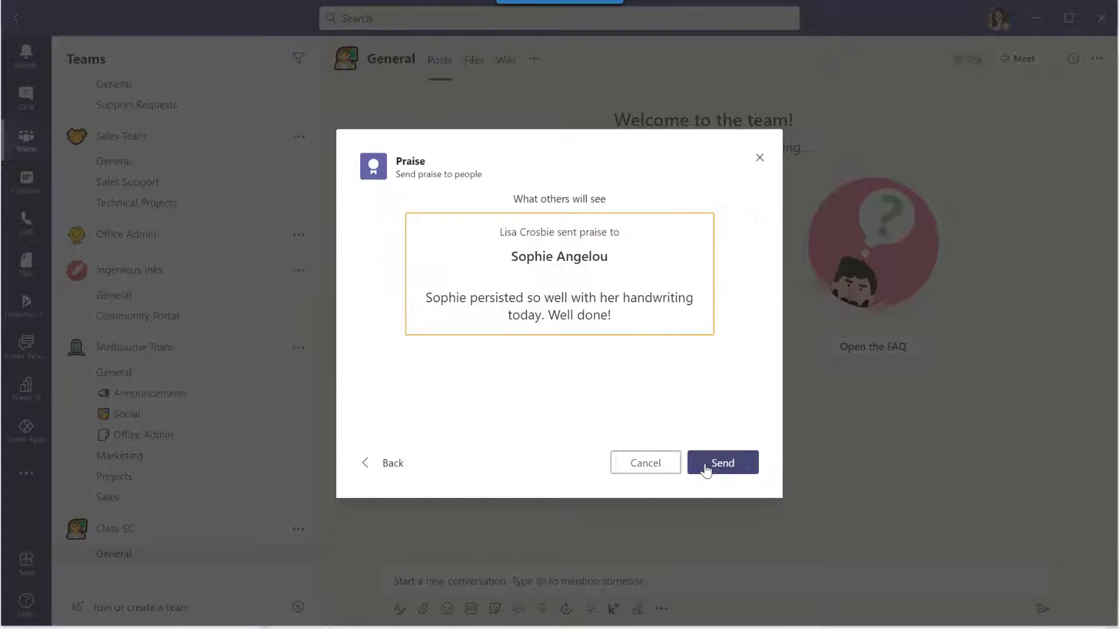
pyautogui.click(706, 468)
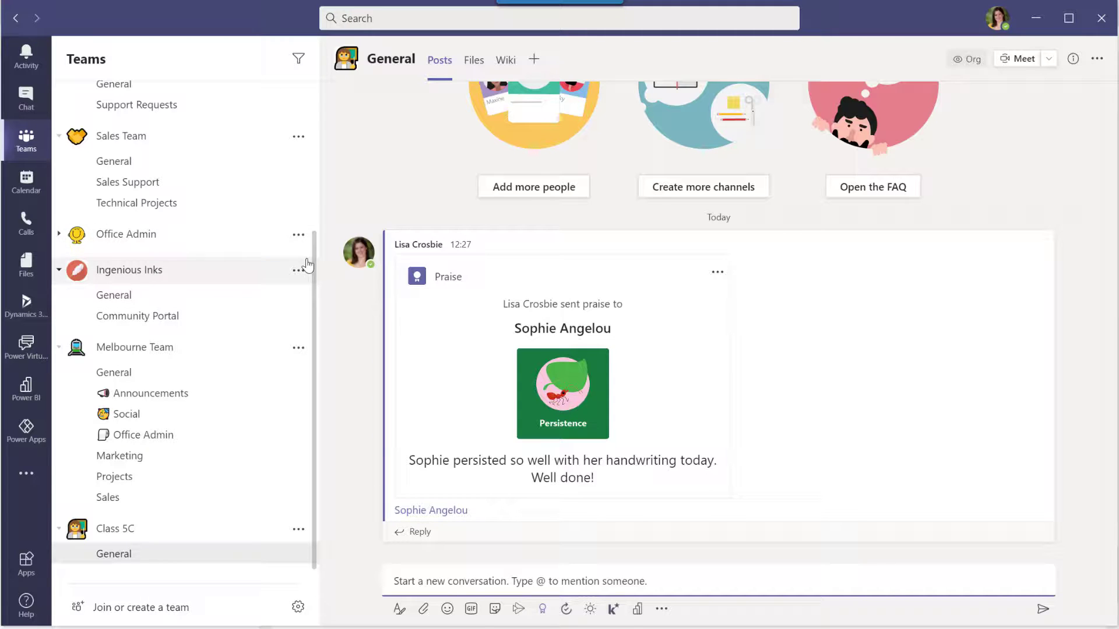
# - Start a praise with the M365 Fundamentals badge as a new conversation in the Sales Team's General channel
pyautogui.click(130, 161)
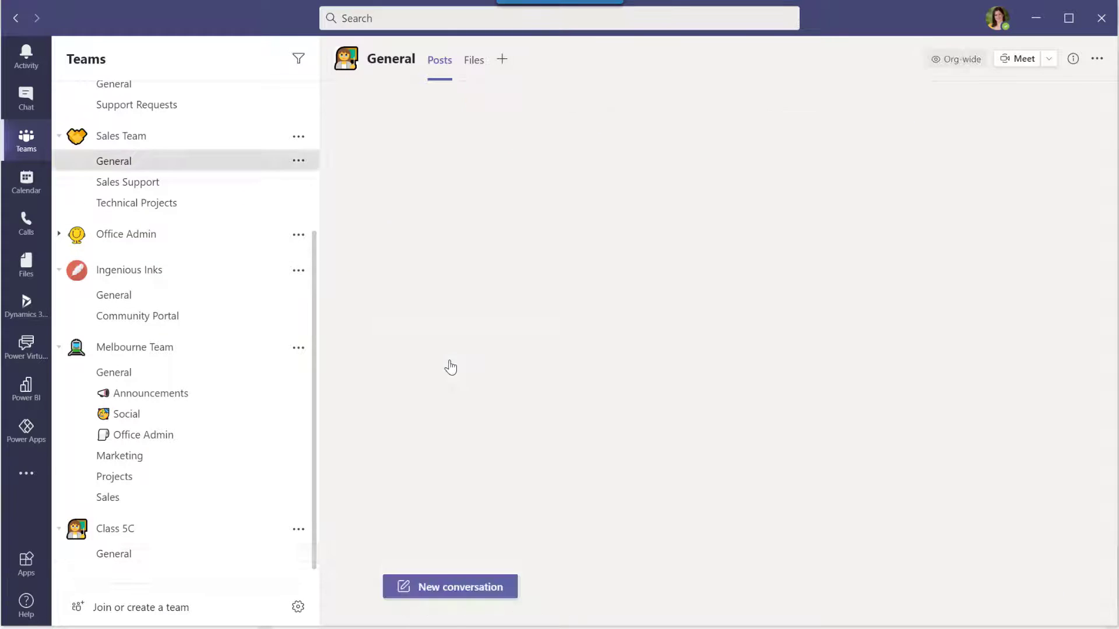
pyautogui.click(460, 584)
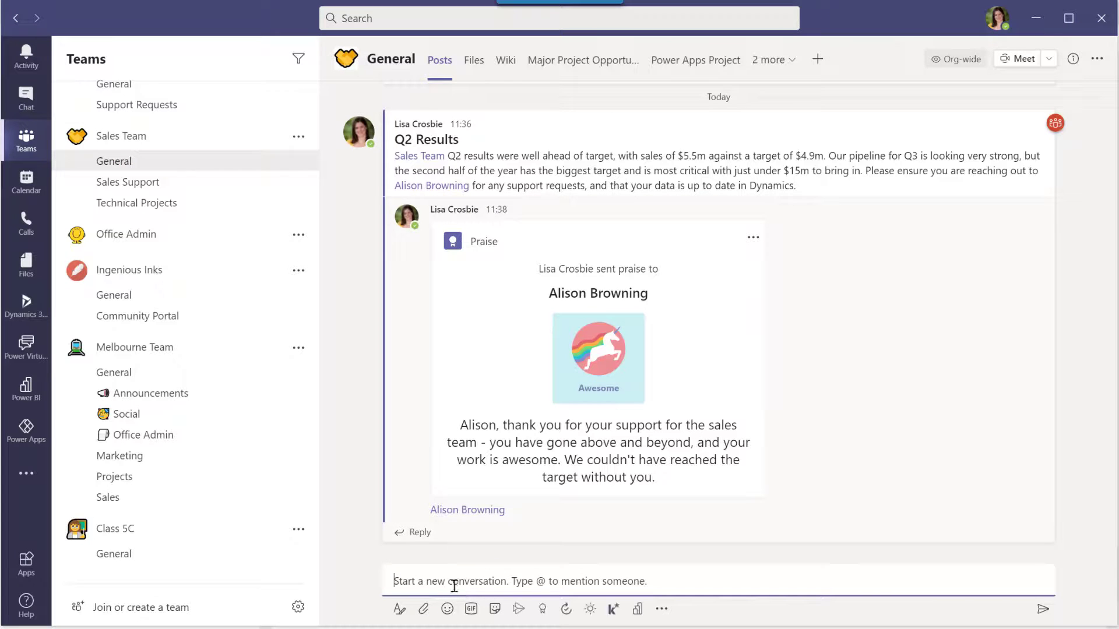
pyautogui.click(542, 610)
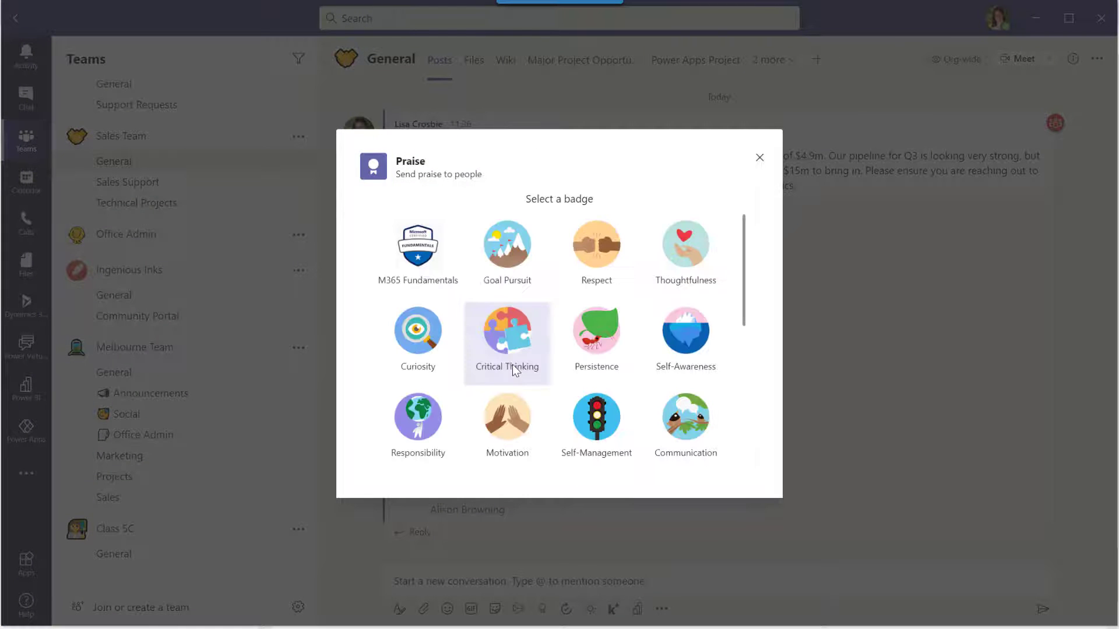
pyautogui.click(431, 250)
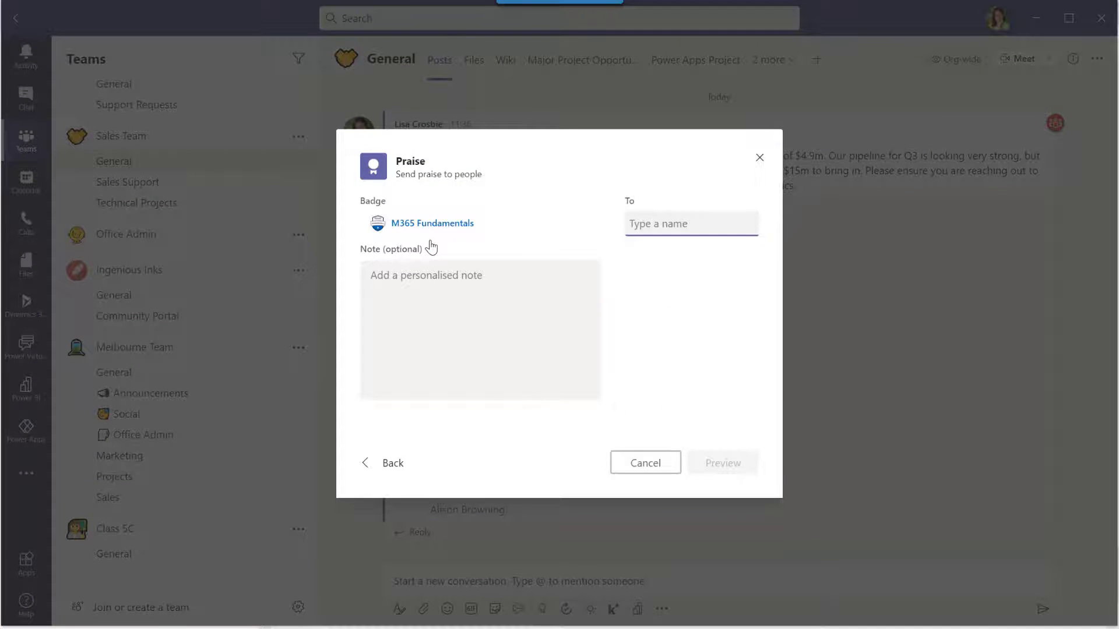
# - Add two recipients to the praise: the Finance Manager and the colleague who received the Awesome badge
pyautogui.write('dan')
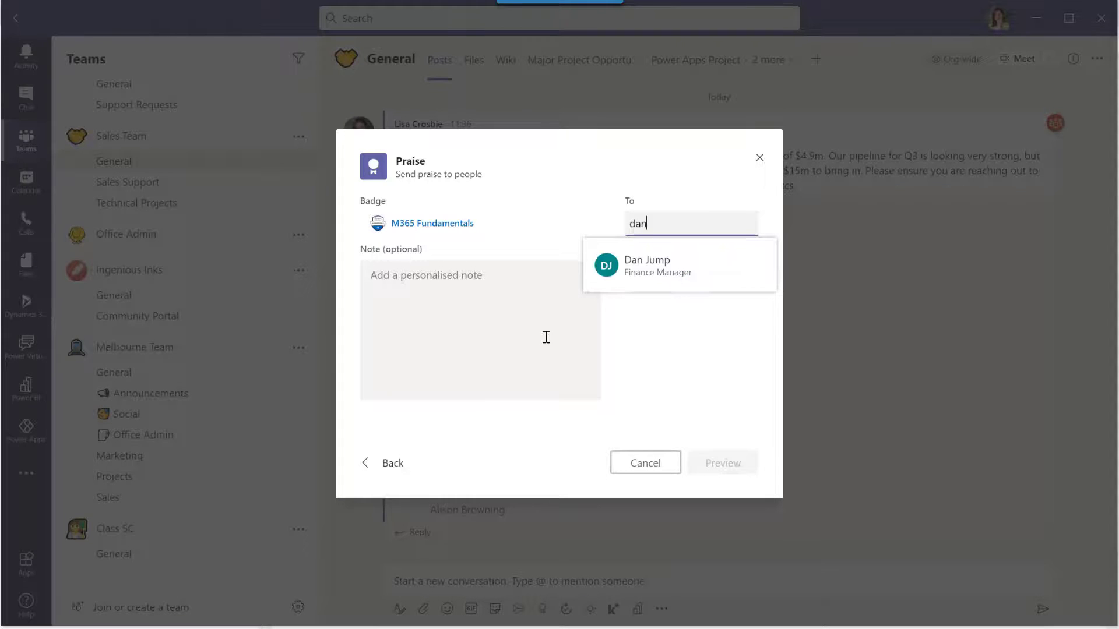
pyautogui.click(651, 275)
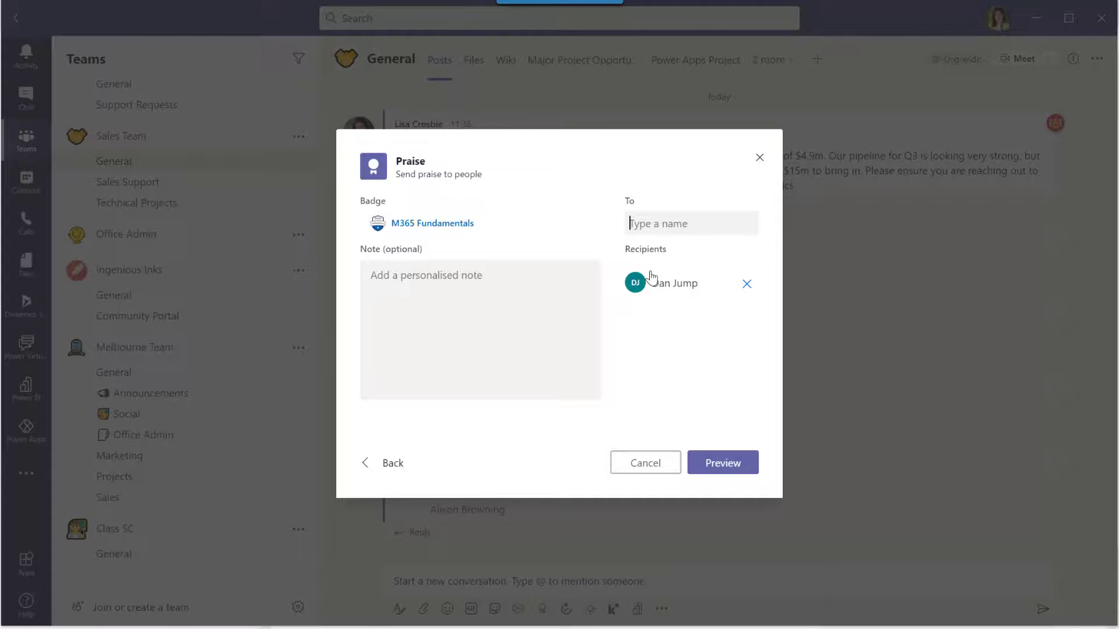
pyautogui.write('alison')
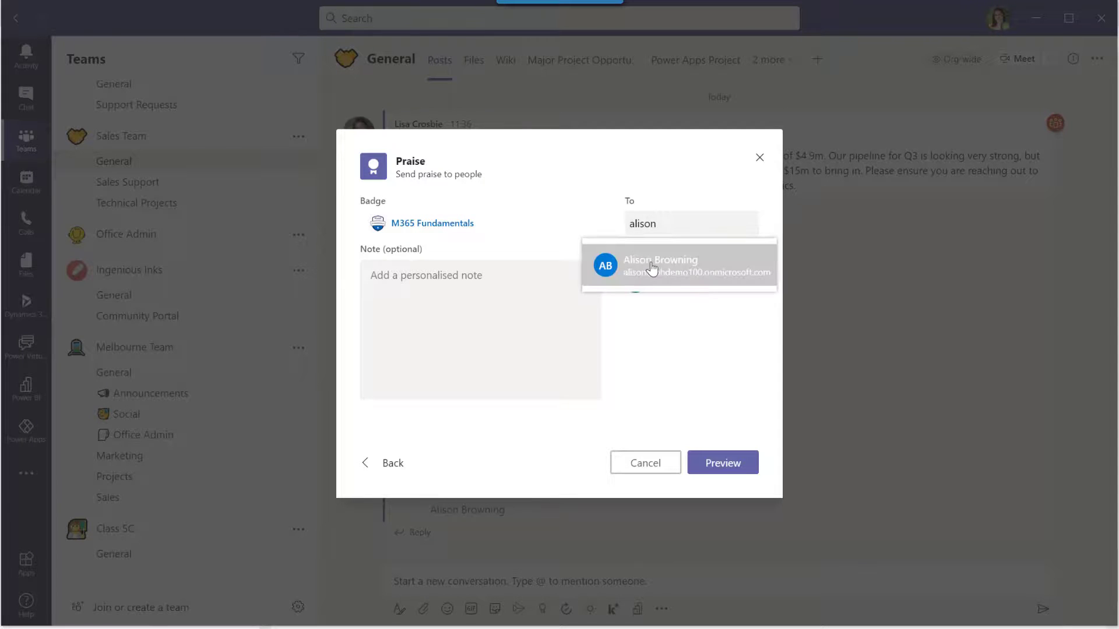
pyautogui.click(652, 268)
# - Write a "Well done" note naming both recipients by first name "on getting certified today!", preview the praise and send it
pyautogui.click(498, 279)
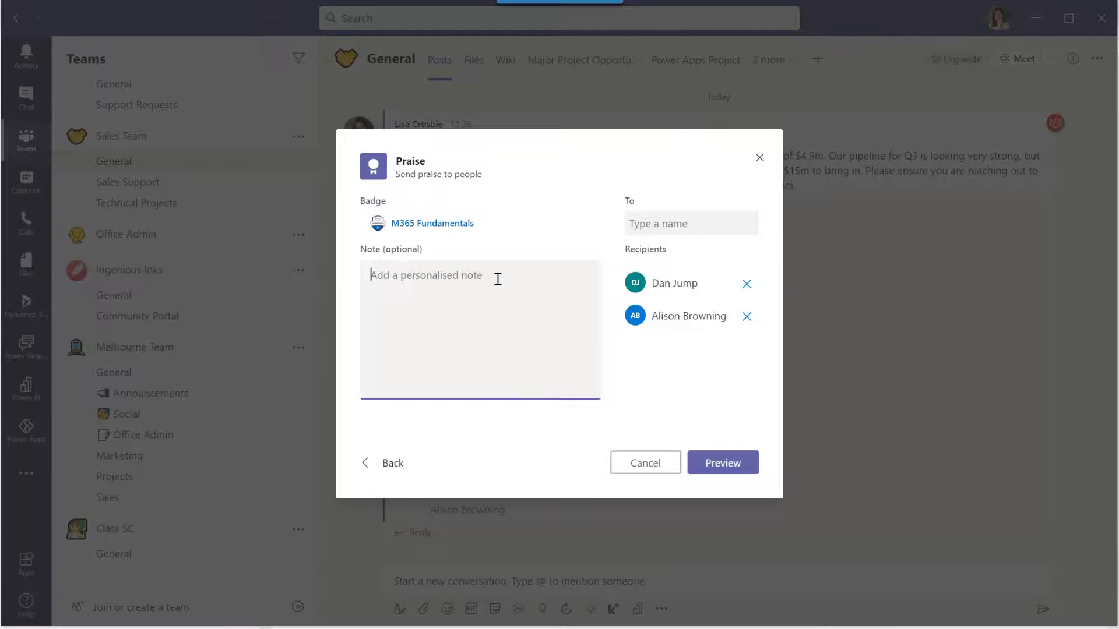
pyautogui.write('Well done ')
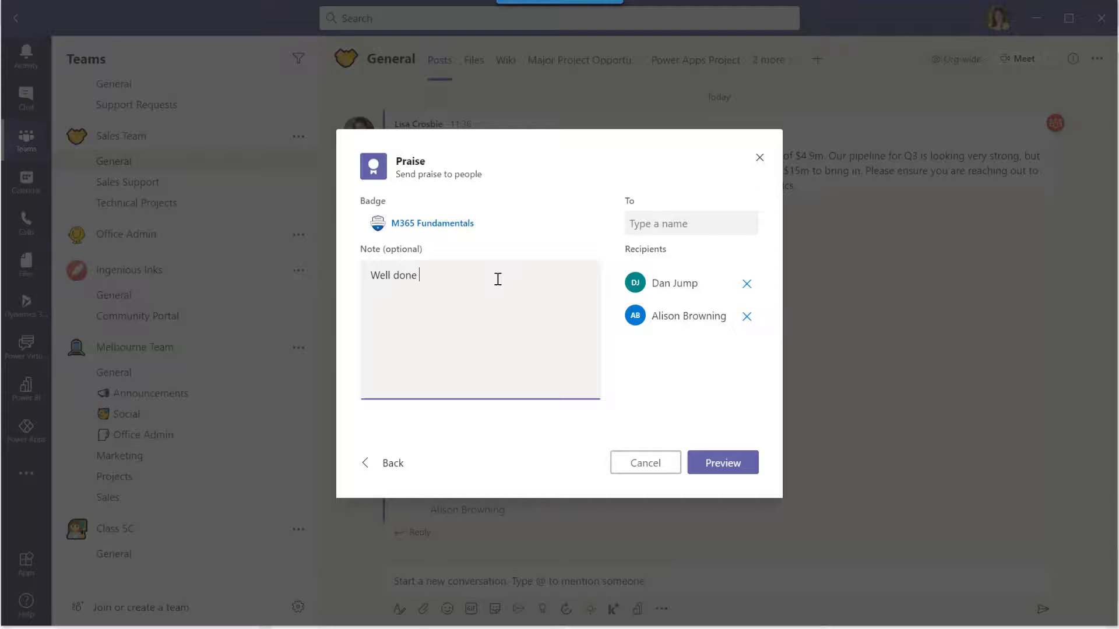
pyautogui.write('Dan and Alison on getting certified today!')
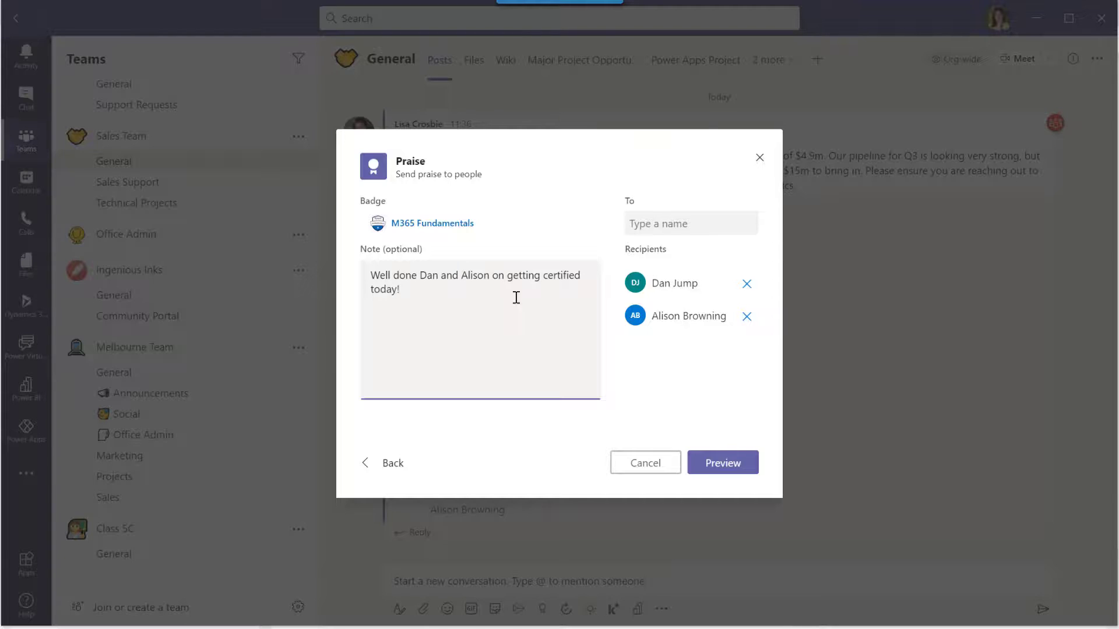
pyautogui.click(704, 462)
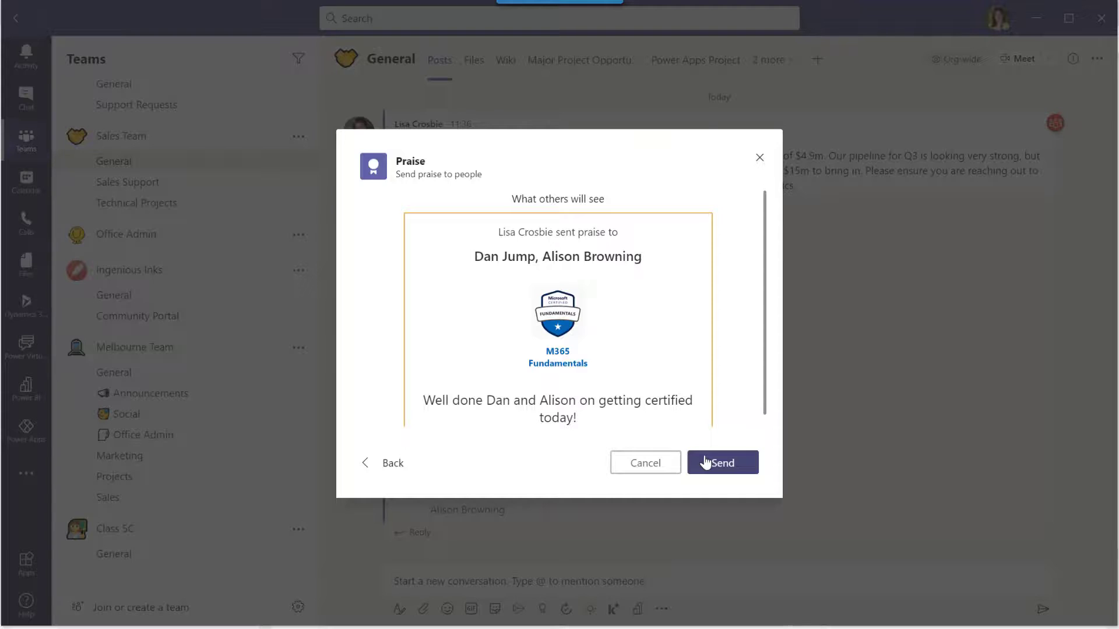
pyautogui.click(705, 462)
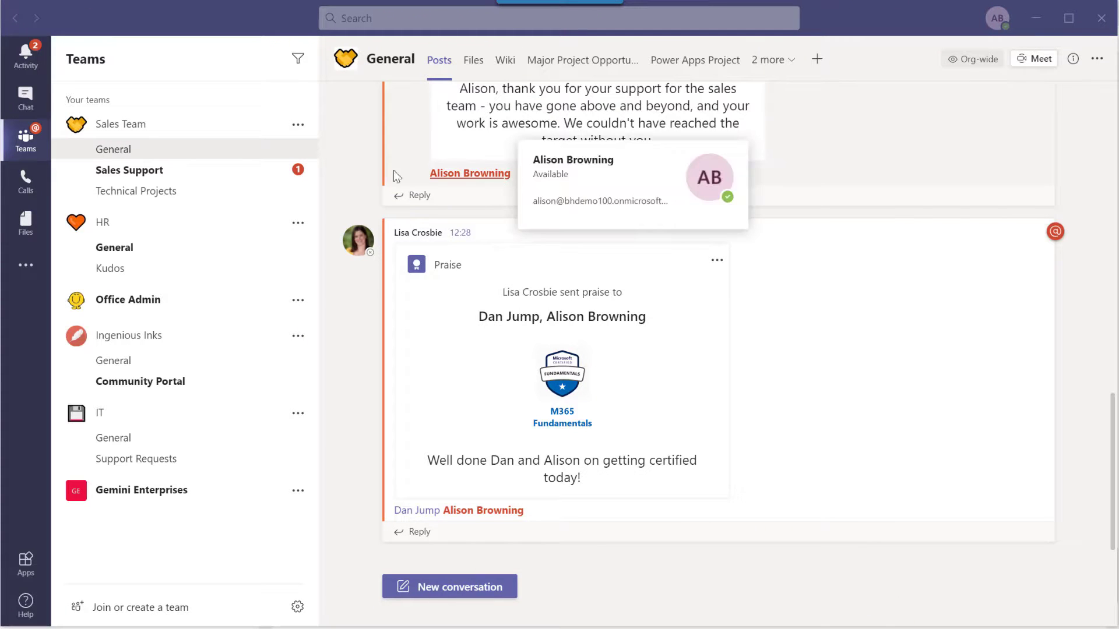
# - In the recipient's account, open the activity feed and view the 11:38 praise mention from the Sales Team's General channel
pyautogui.click(27, 58)
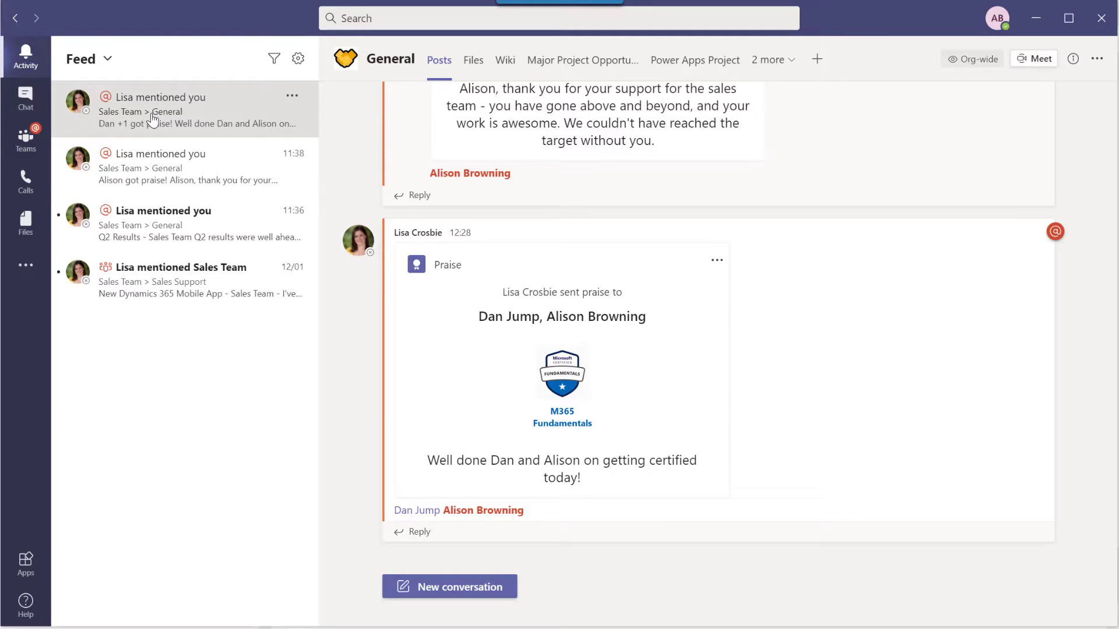
pyautogui.click(161, 167)
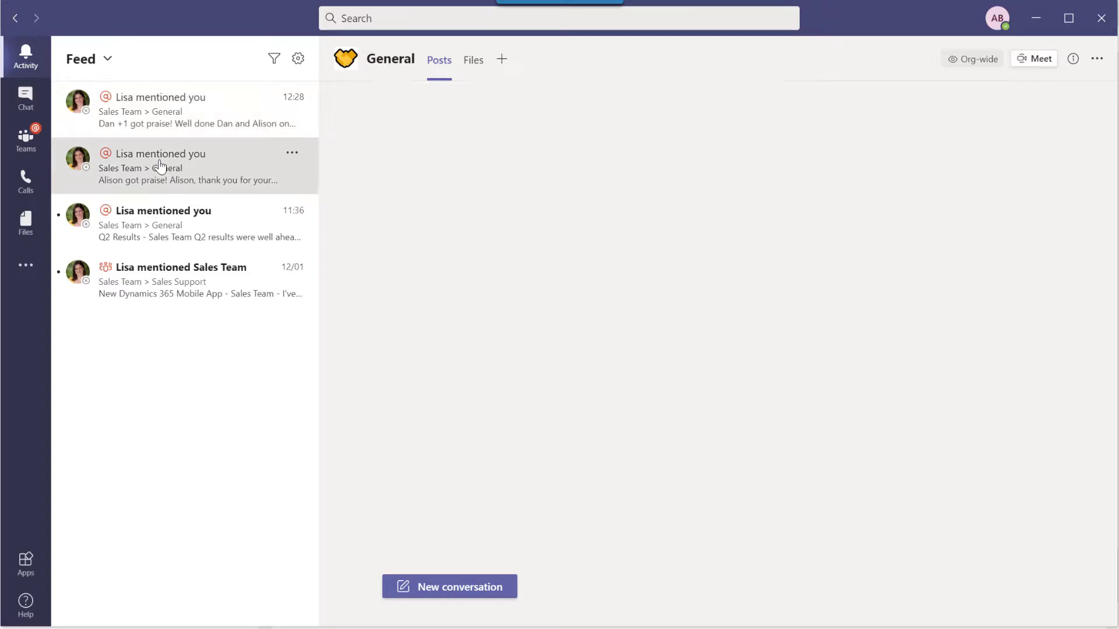